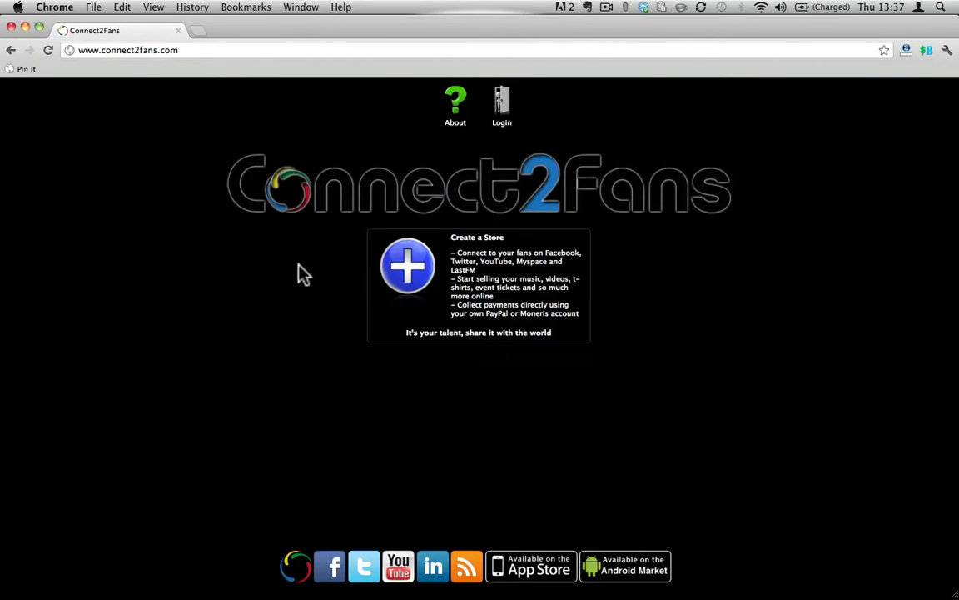
Start creating a store, log in through Twitter with the account username and password, and authorize the app
left_click(406, 283)
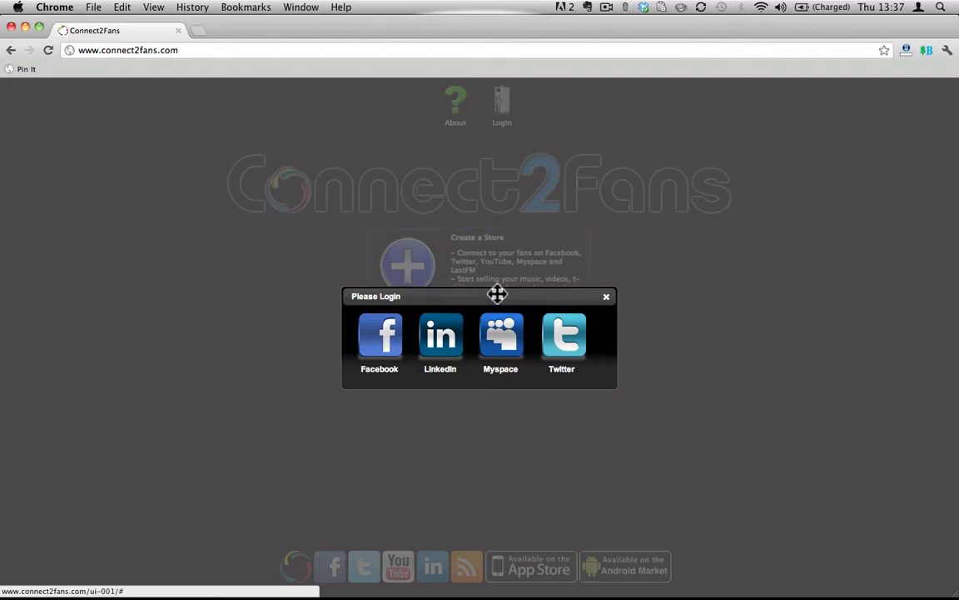
left_click(568, 360)
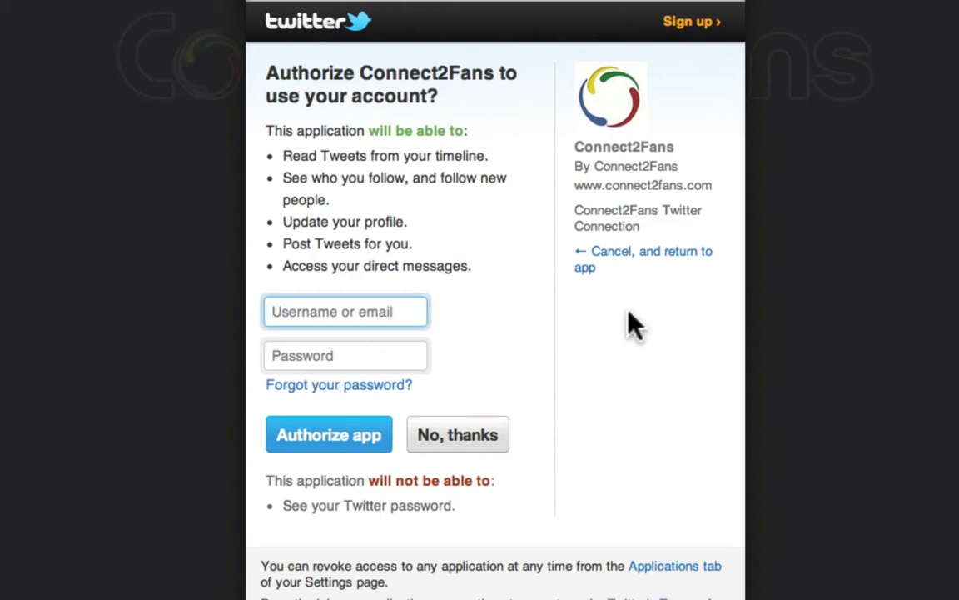
type("connect")
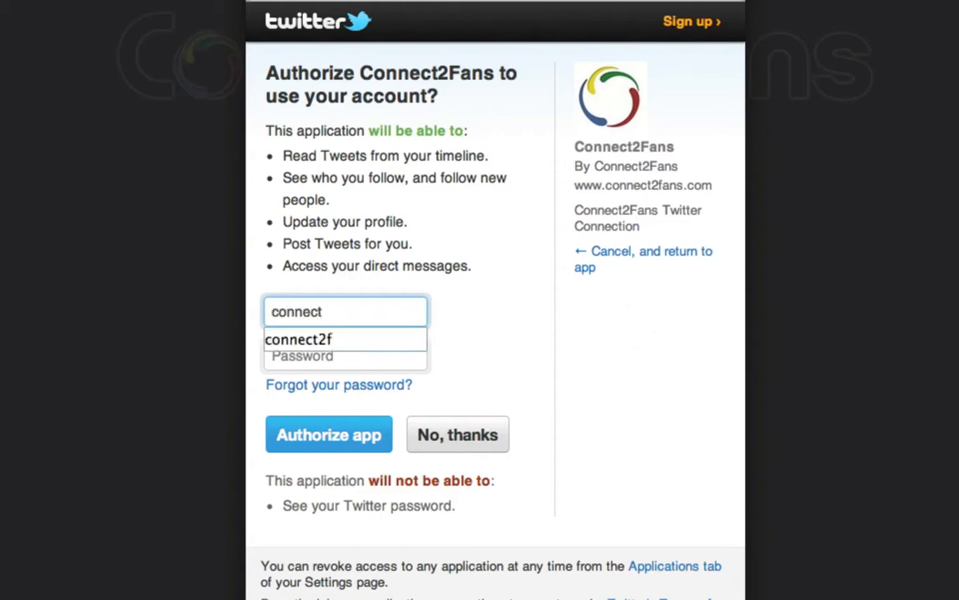
type("2fans2")
key("Tab")
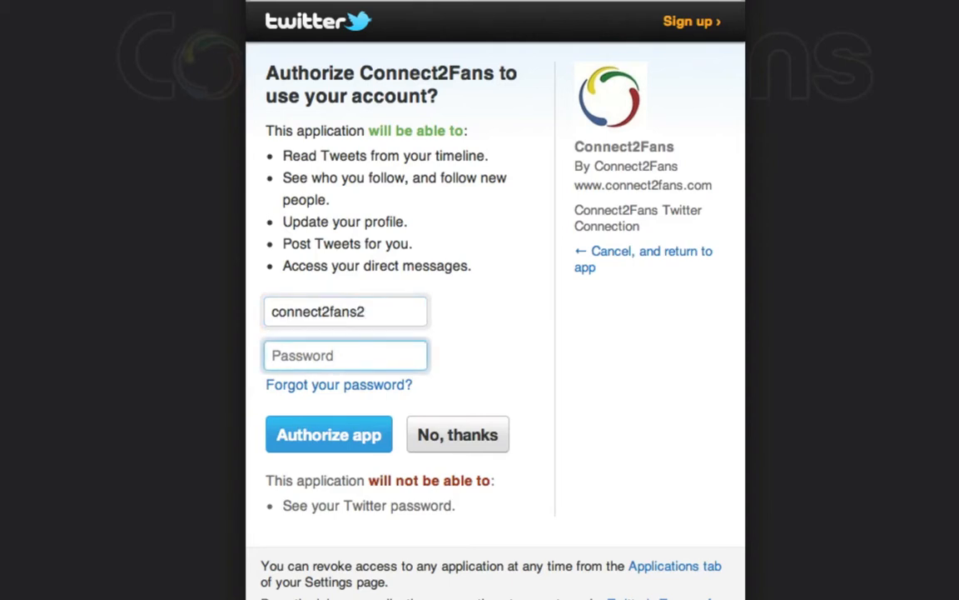
type("••••••••")
left_click(369, 435)
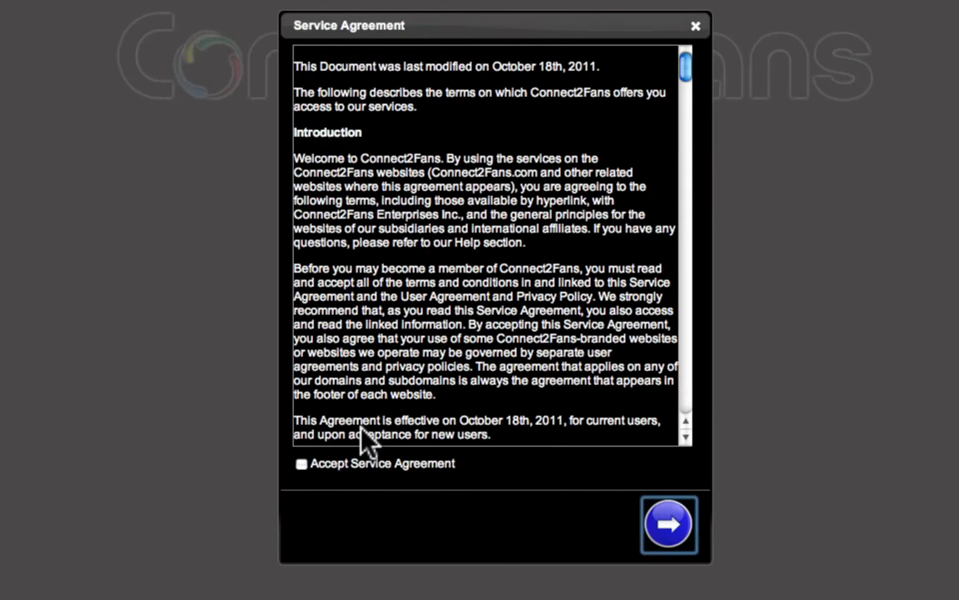
Read through the Service Agreement, accept it, and continue
scroll(483, 250, "down", 10)
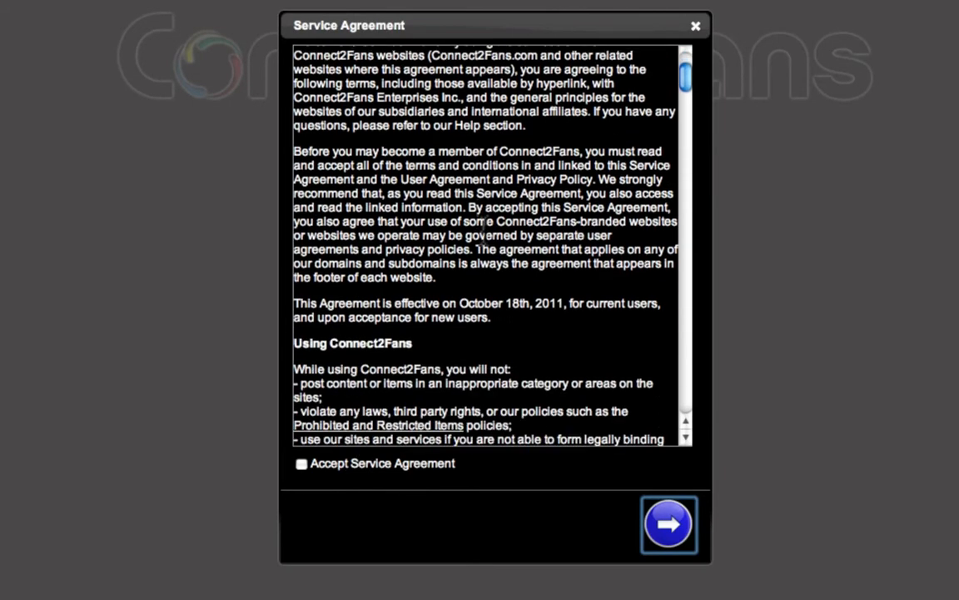
scroll(486, 229, "down", 12)
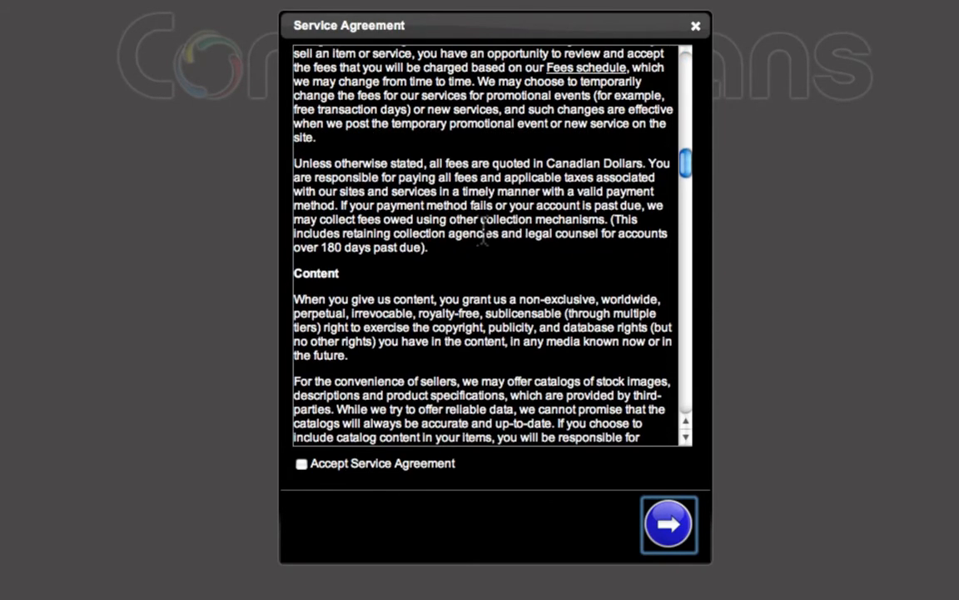
scroll(483, 229, "down", 1)
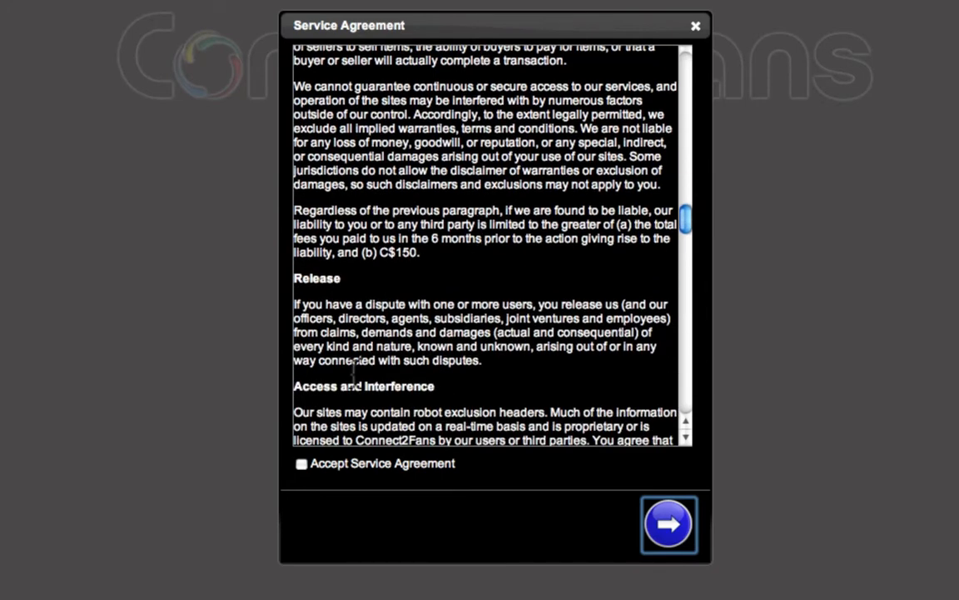
left_click(301, 464)
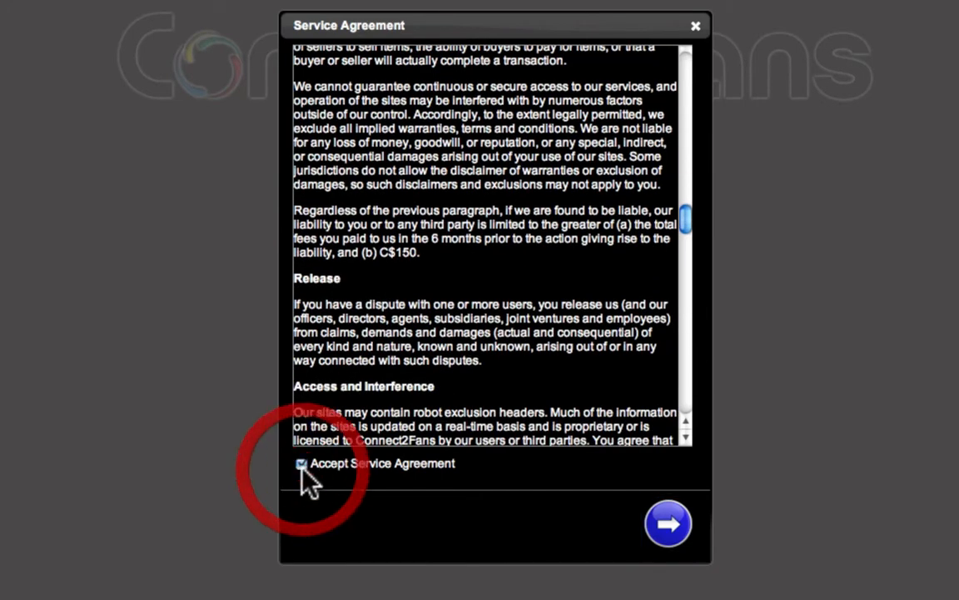
left_click(670, 527)
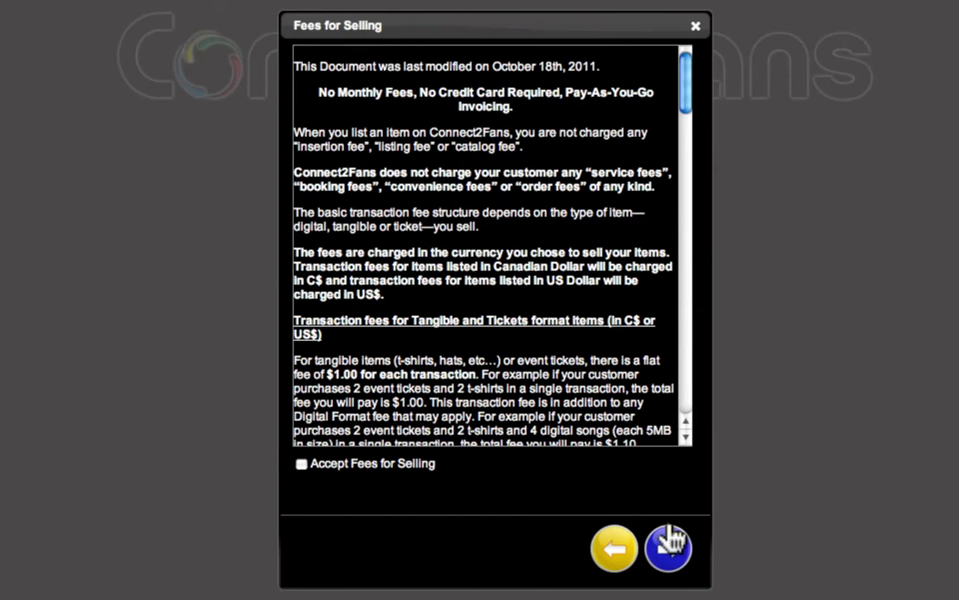
Read through the Fees for Selling terms, accept them, and continue
scroll(500, 250, "down", 6)
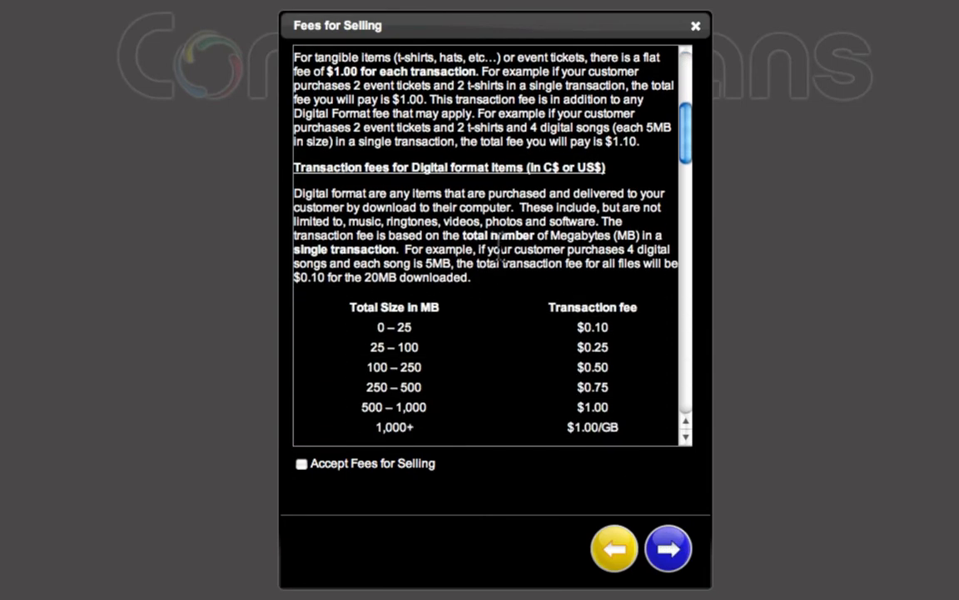
scroll(500, 245, "down", 4)
scroll(507, 254, "up", 2)
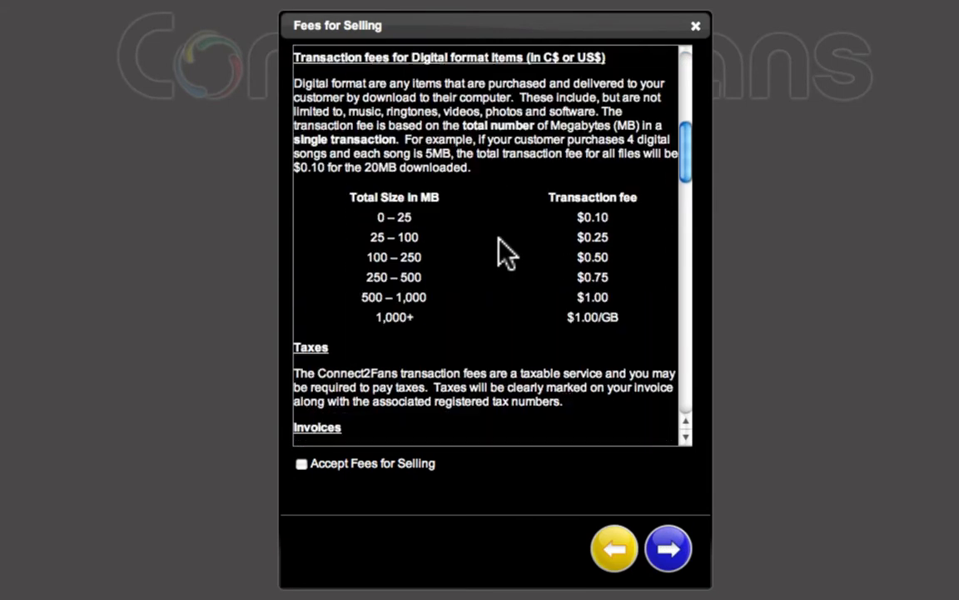
scroll(507, 254, "down", 11)
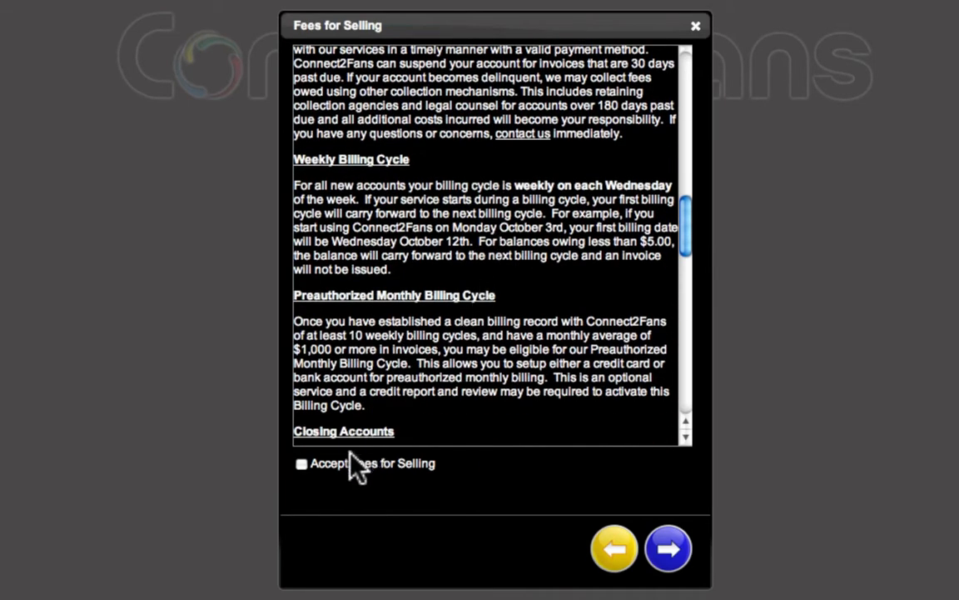
left_click(303, 464)
left_click(666, 558)
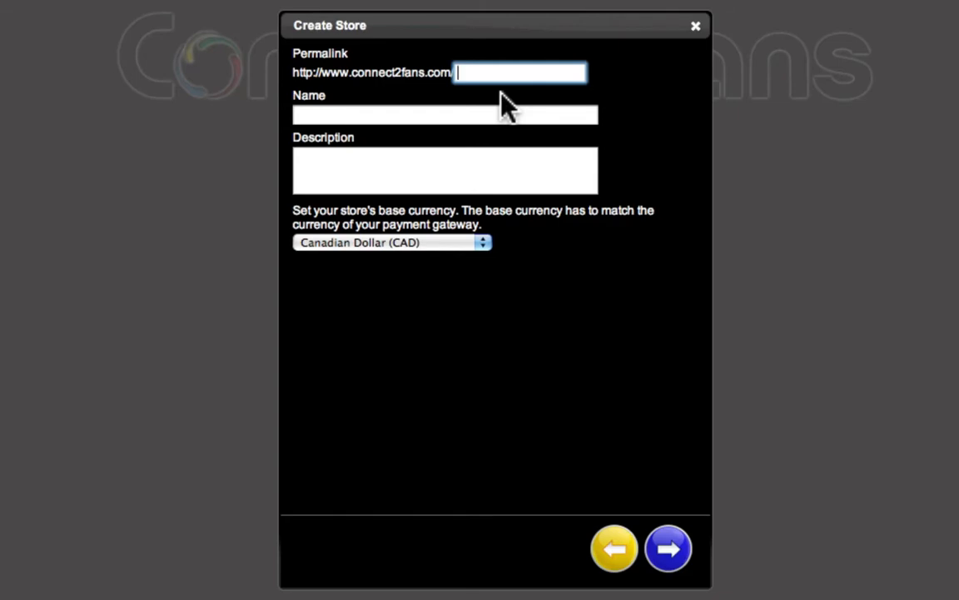
Set the store permalink to ajms2 and the store name to Average Joe Movie Show 2
type("ajms2")
key("Tab")
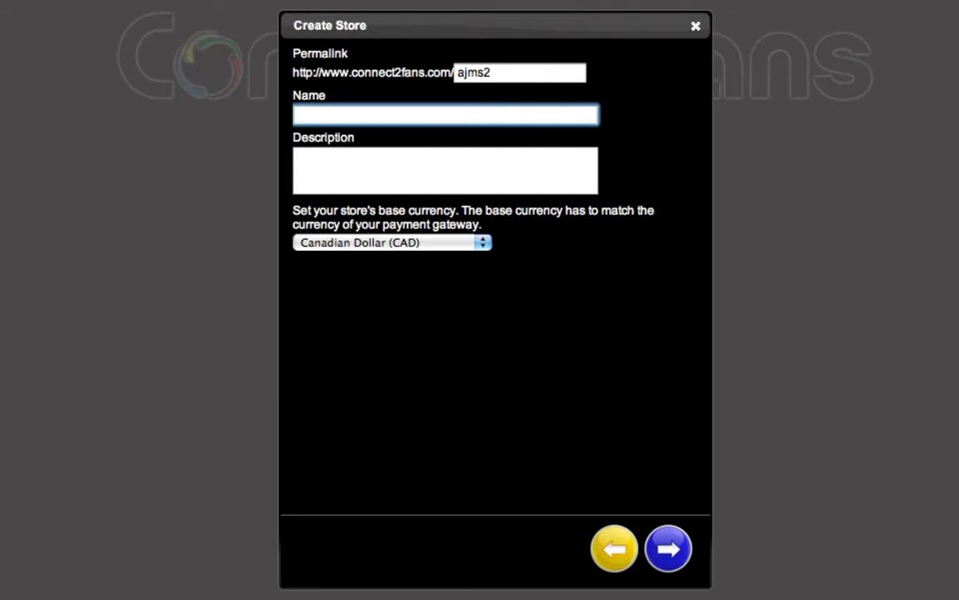
type("Average Joe M")
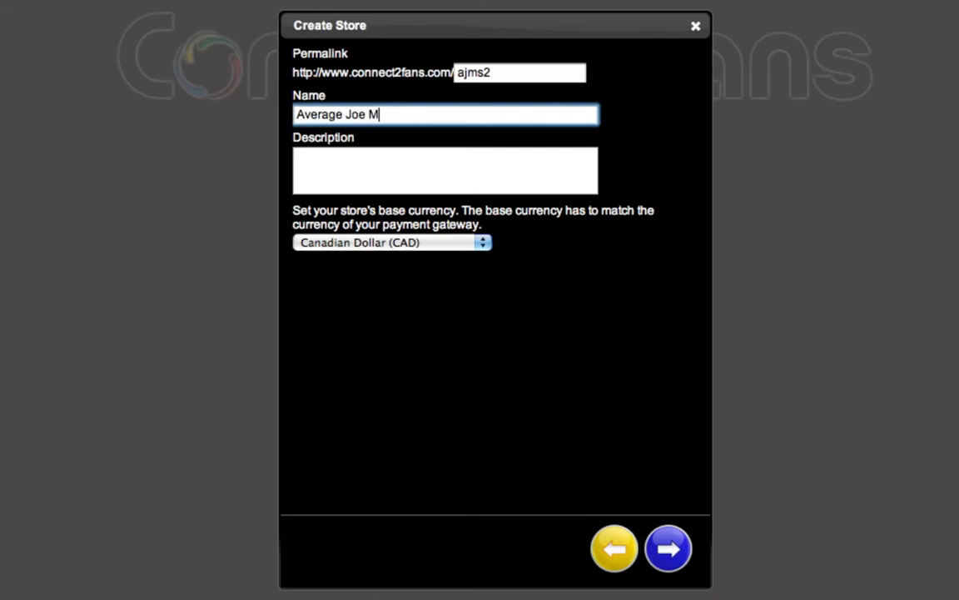
type("ovie Show 2")
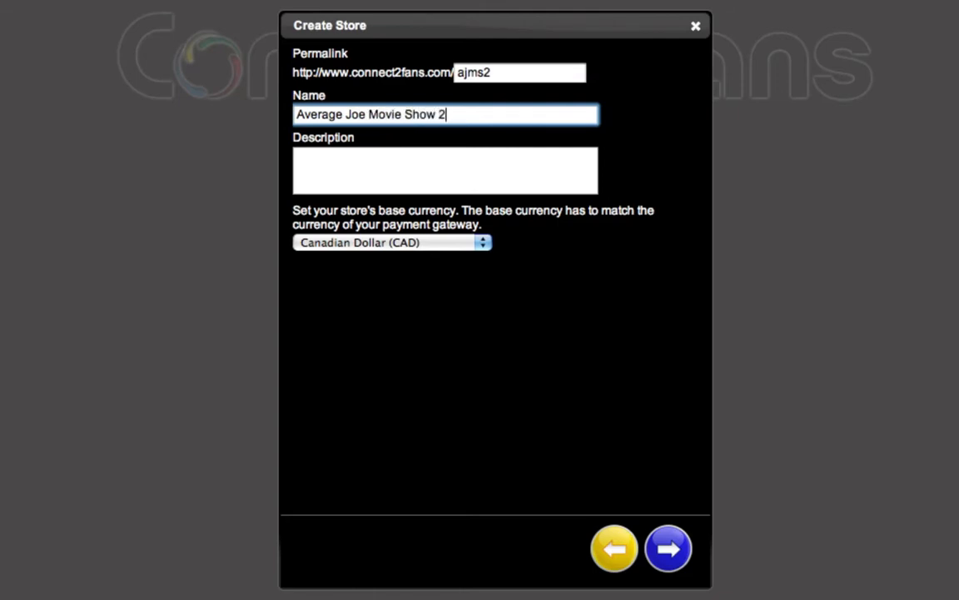
key("Tab")
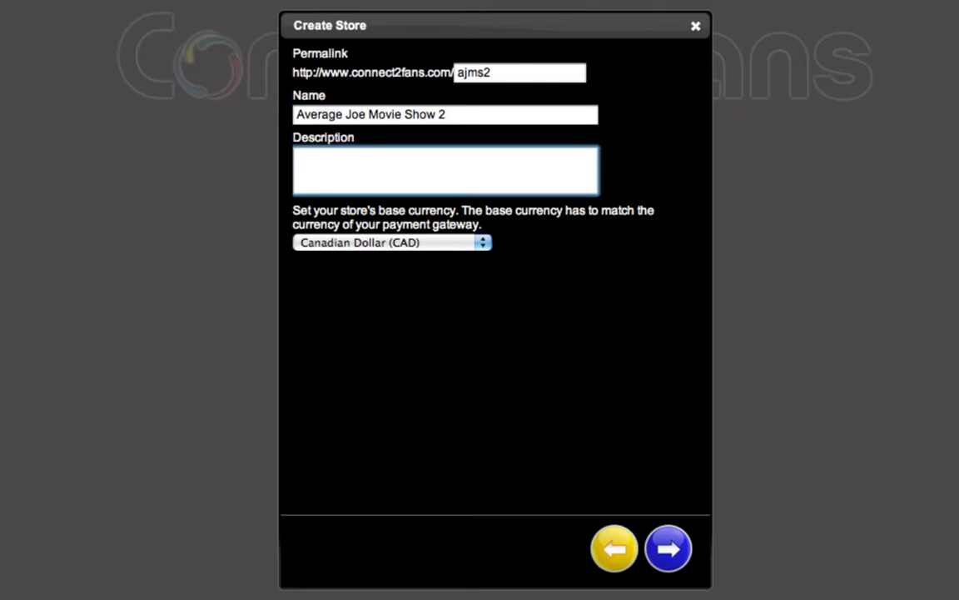
Paste the store description and set the base currency to United States Dollar (USD) before continuing
type("This is where you can find all the great things about the Average Joe Movie Show")
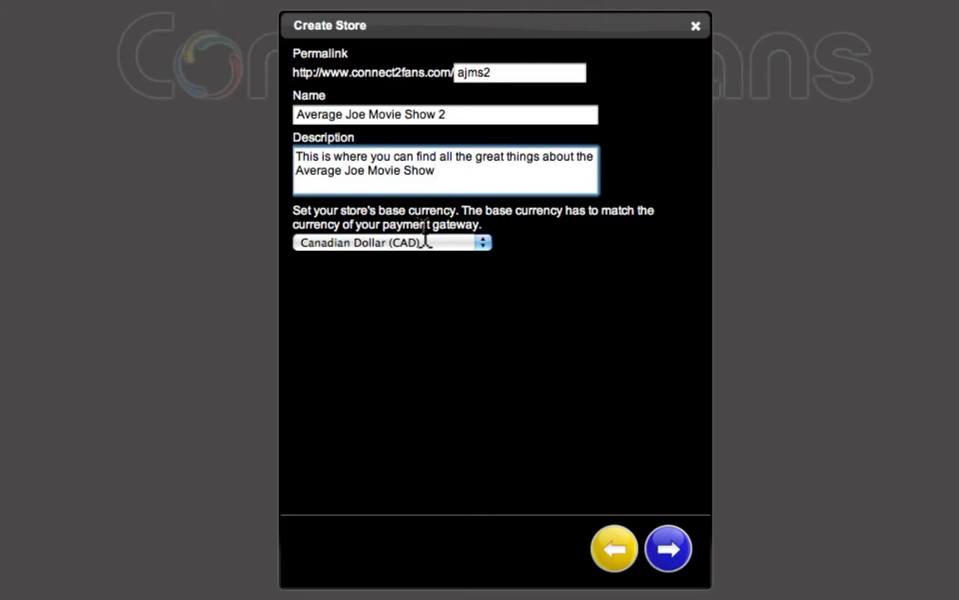
left_click(483, 243)
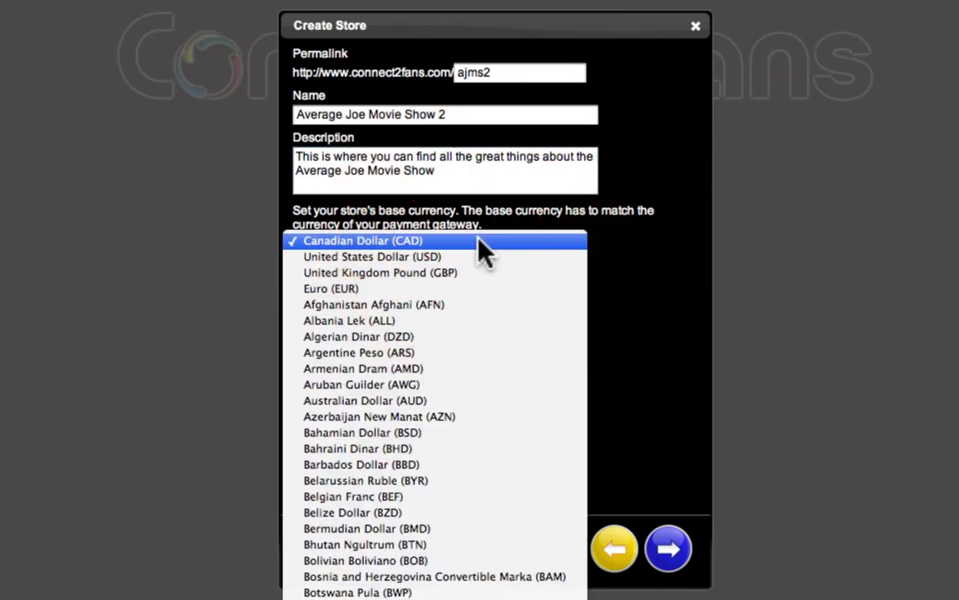
left_click(442, 256)
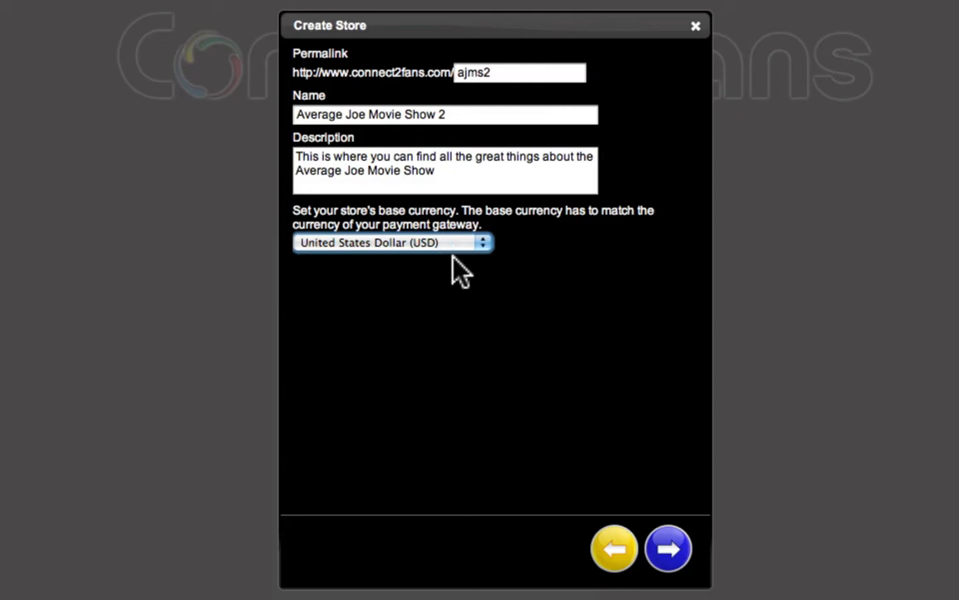
left_click(472, 303)
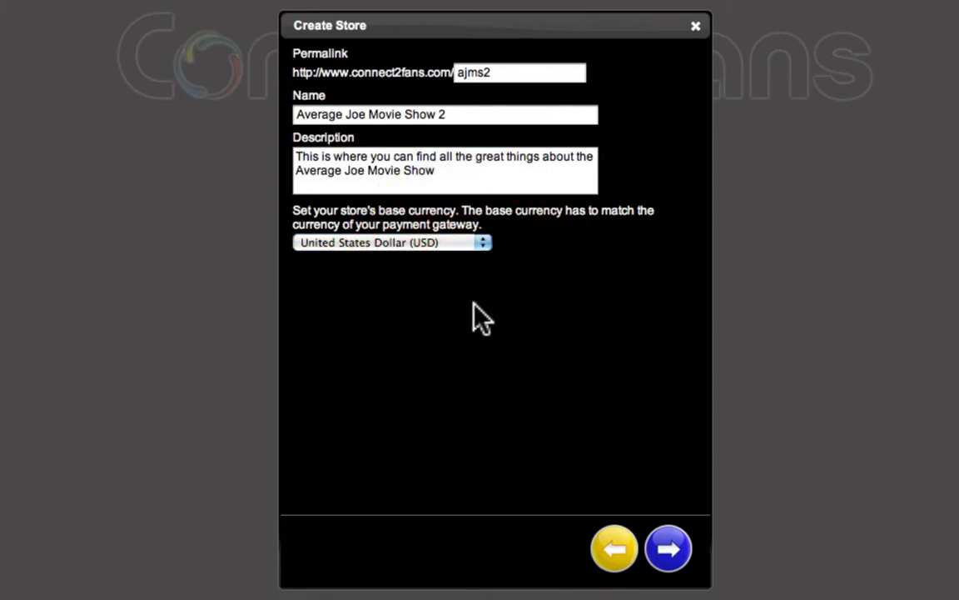
left_click(671, 545)
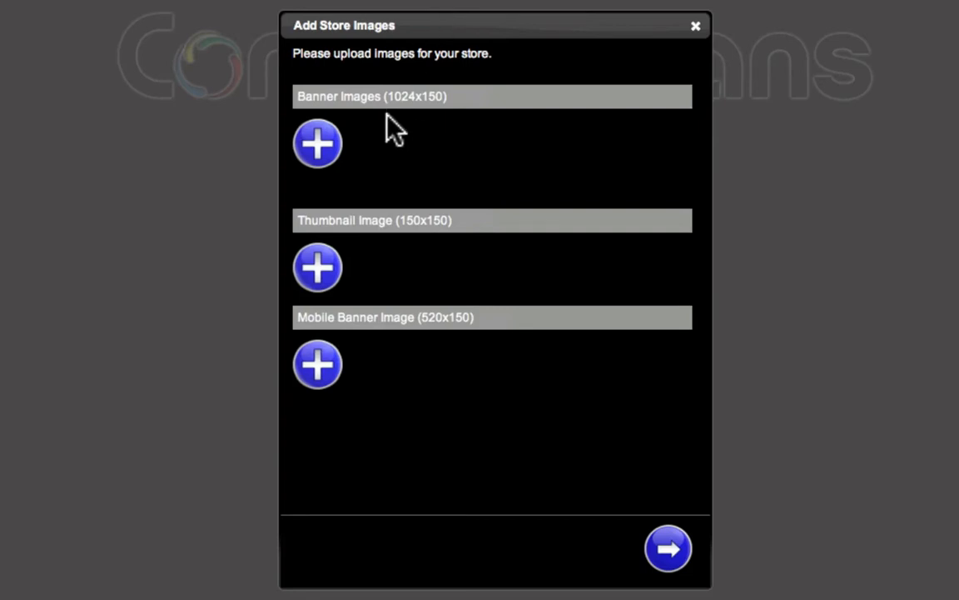
Open the image upload area for the store's banner image
left_click(317, 146)
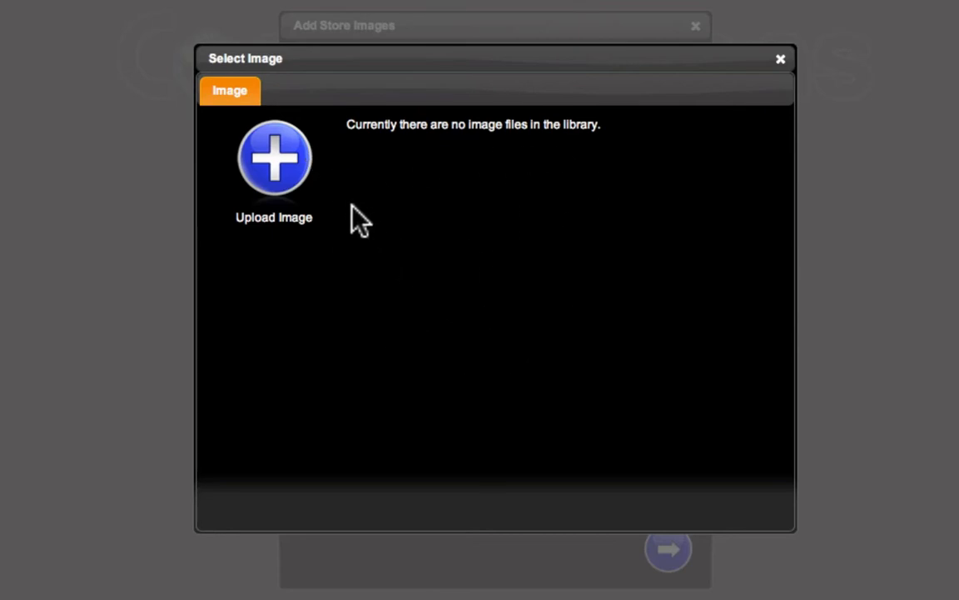
left_click(284, 165)
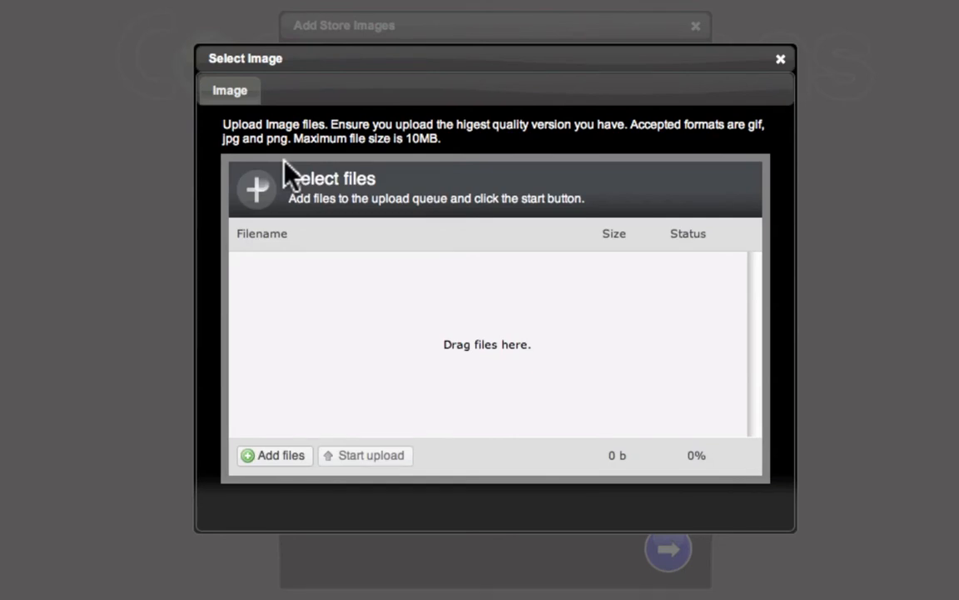
left_click(277, 456)
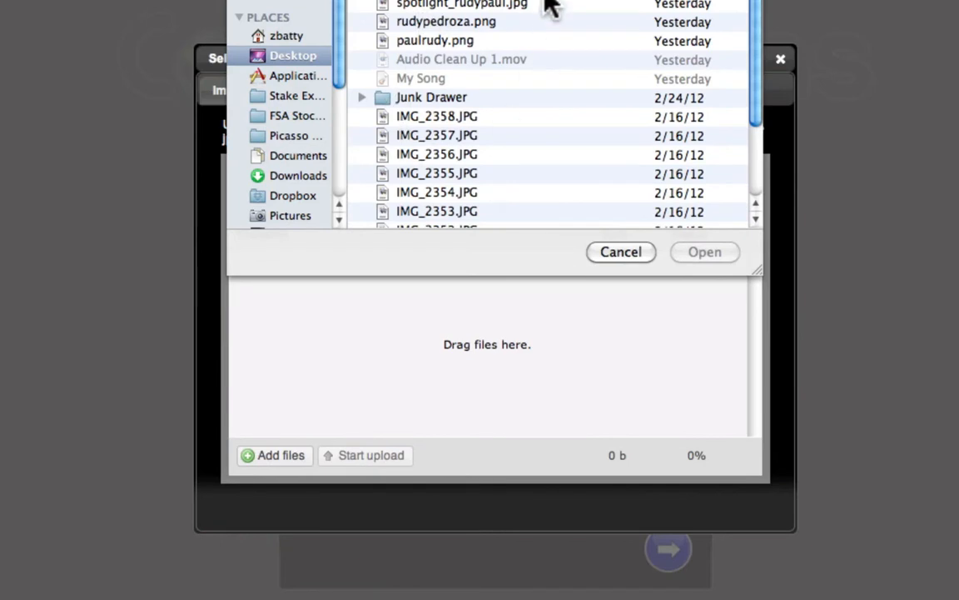
scroll(434, 143, "down", 2)
scroll(434, 143, "up", 2)
left_click(621, 251)
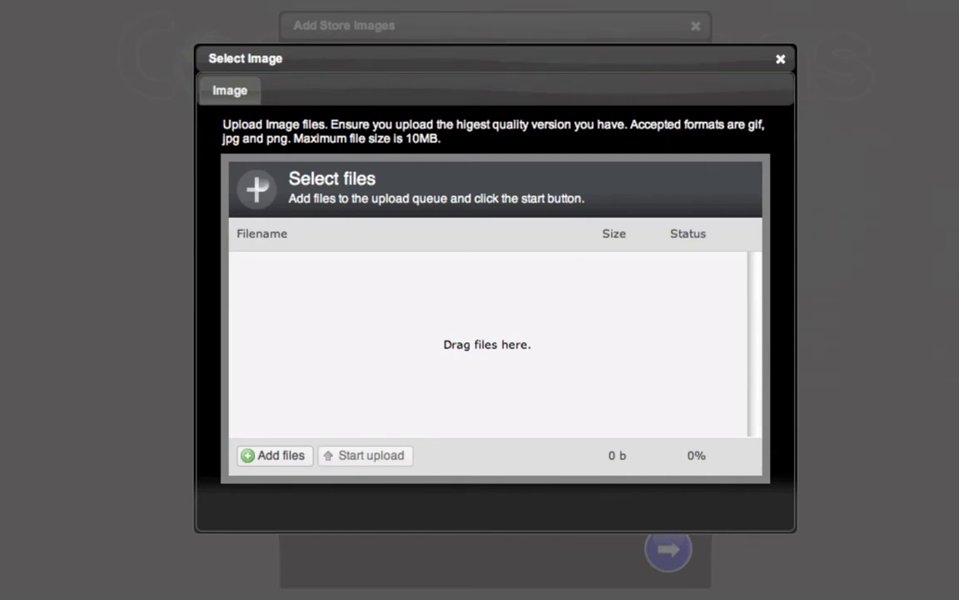
Add AJMS 2 Background 2.004.jpg and AJMS Logo 2.jpg to the upload queue and start the upload
left_click_drag(698, 166, 457, 356)
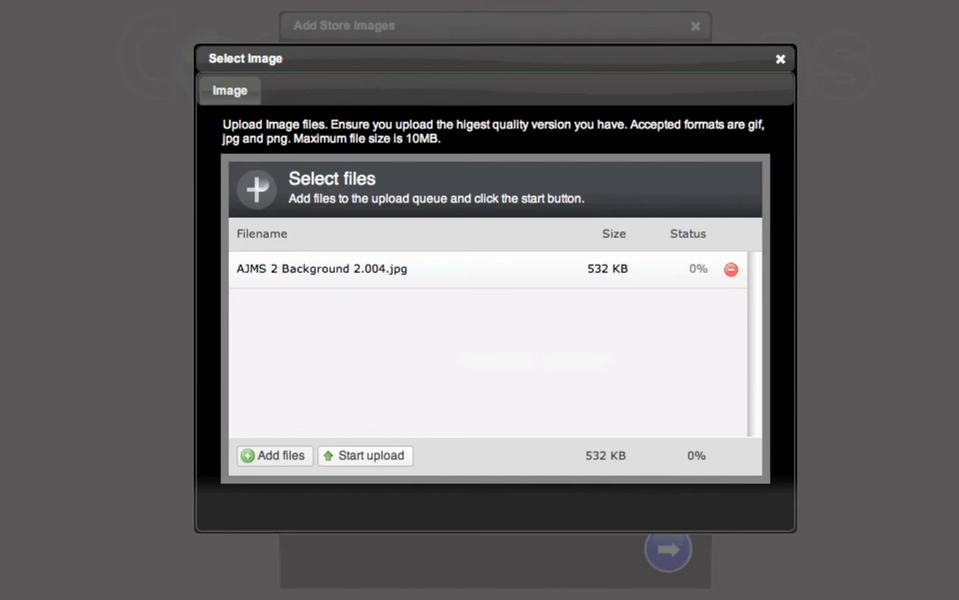
left_click_drag(847, 212, 498, 338)
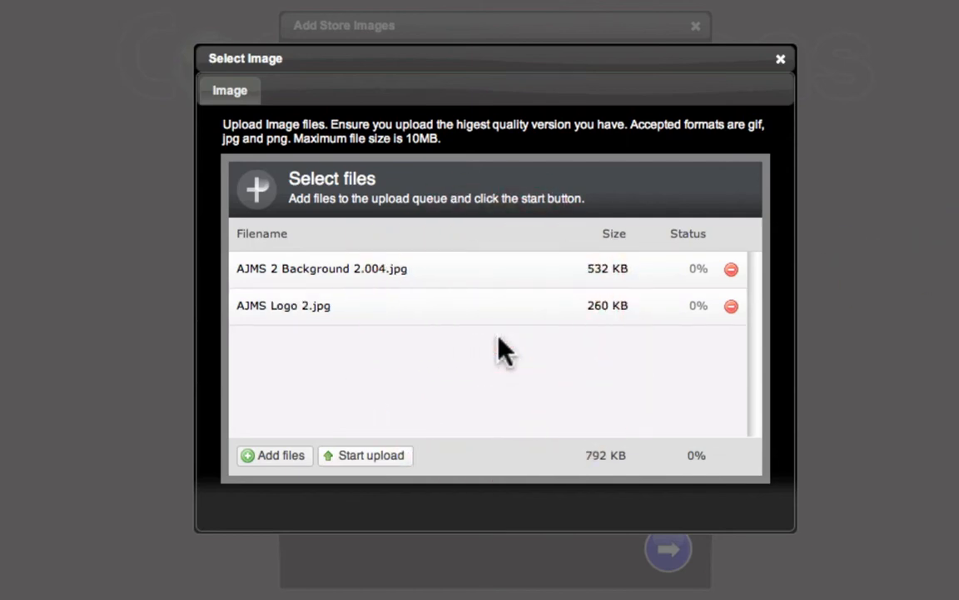
left_click(364, 457)
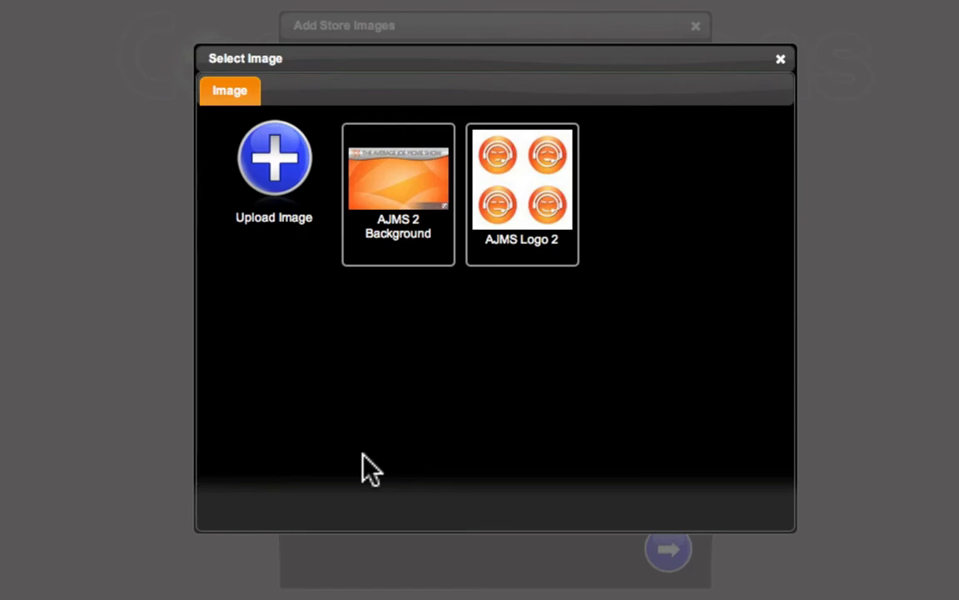
Choose the AJMS 2 Background image as the banner and agree to resize it
mouse_move(421, 205)
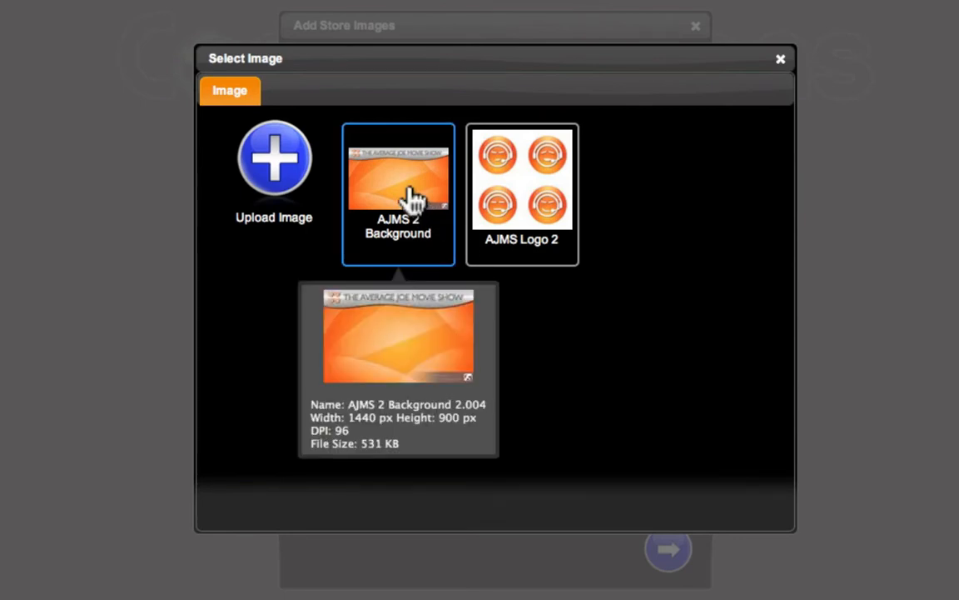
left_click(414, 200)
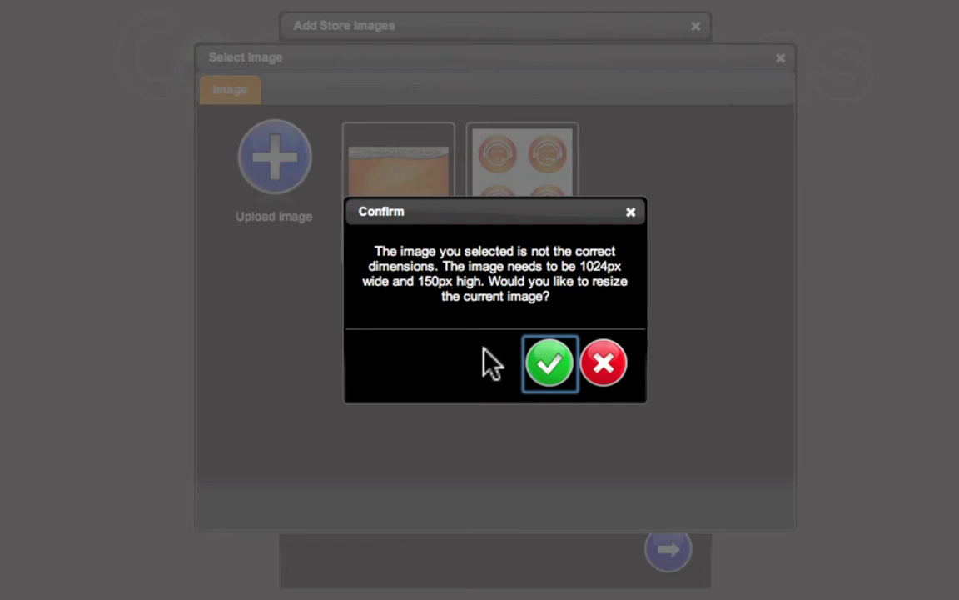
left_click(549, 363)
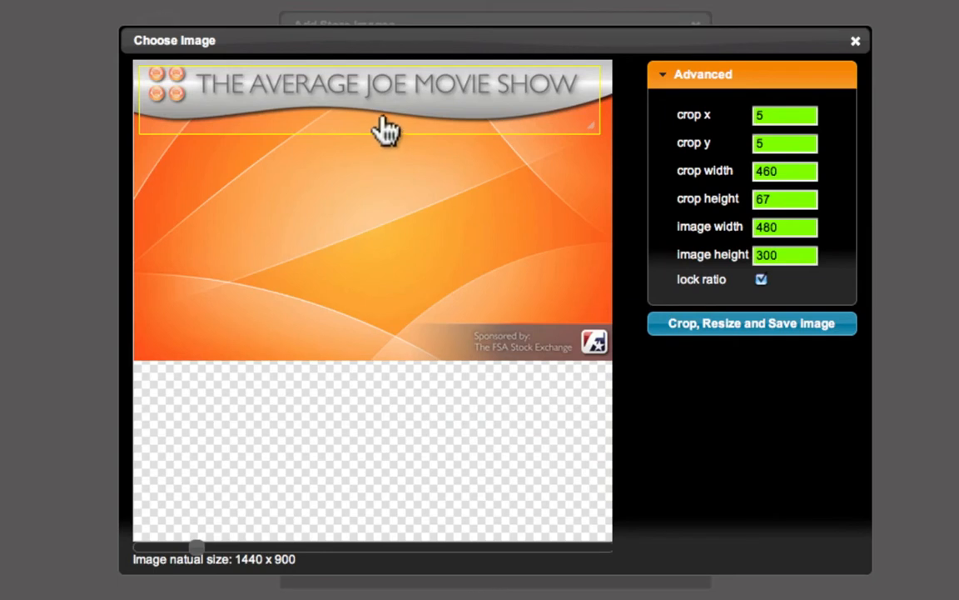
Move the crop box up to crop y 0 at the image's top edge, then crop, resize and save the banner
left_click_drag(385, 129, 386, 120)
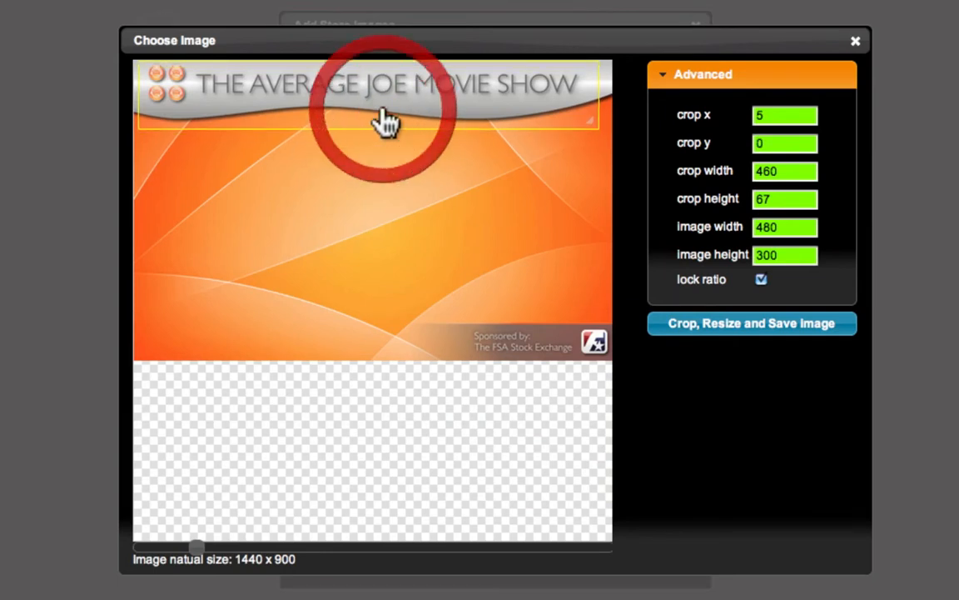
left_click(732, 330)
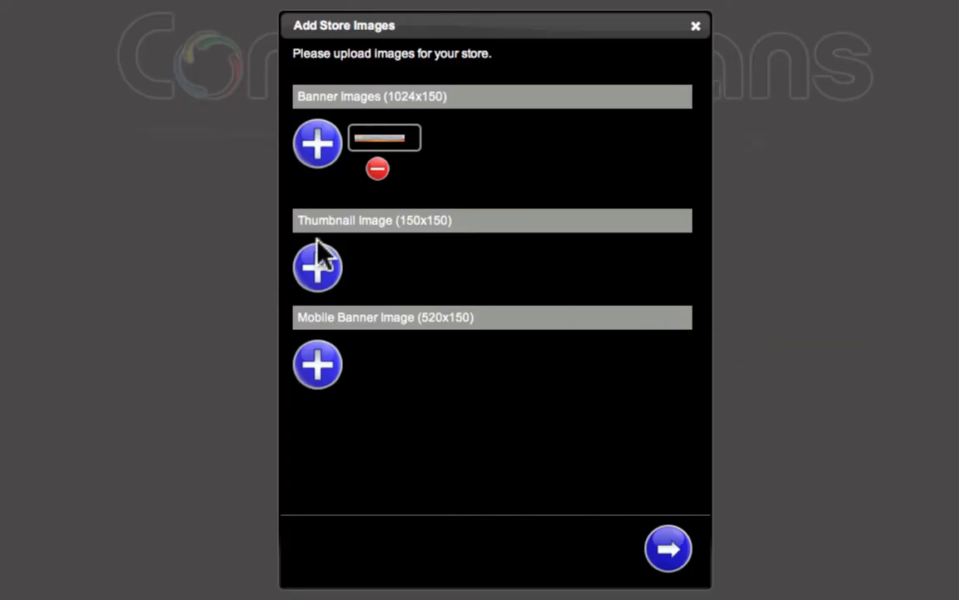
Set the AJMS Logo 2 image as the store thumbnail, shrinking it to 154 x 154, then crop, resize and save it
left_click(320, 271)
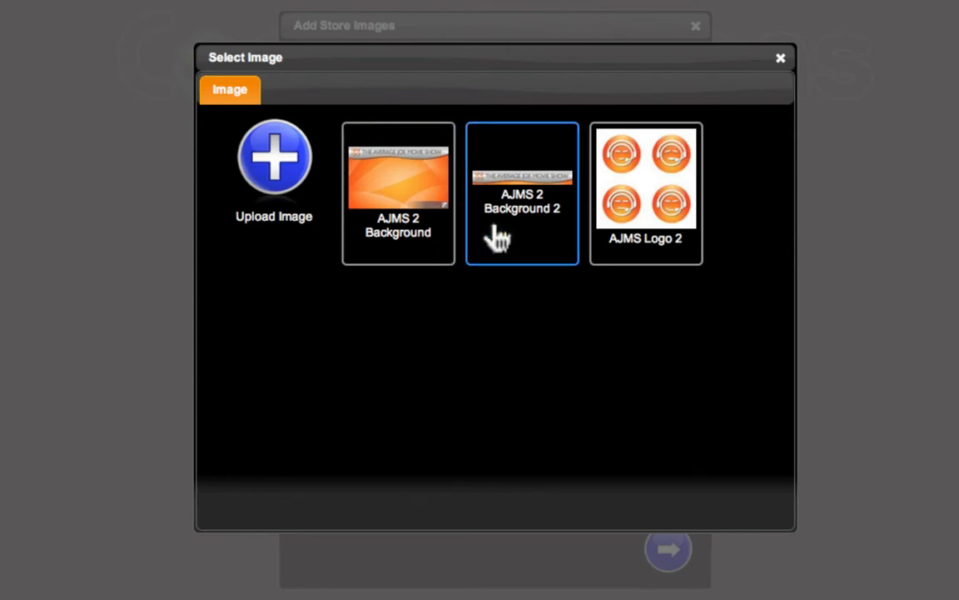
mouse_move(521, 206)
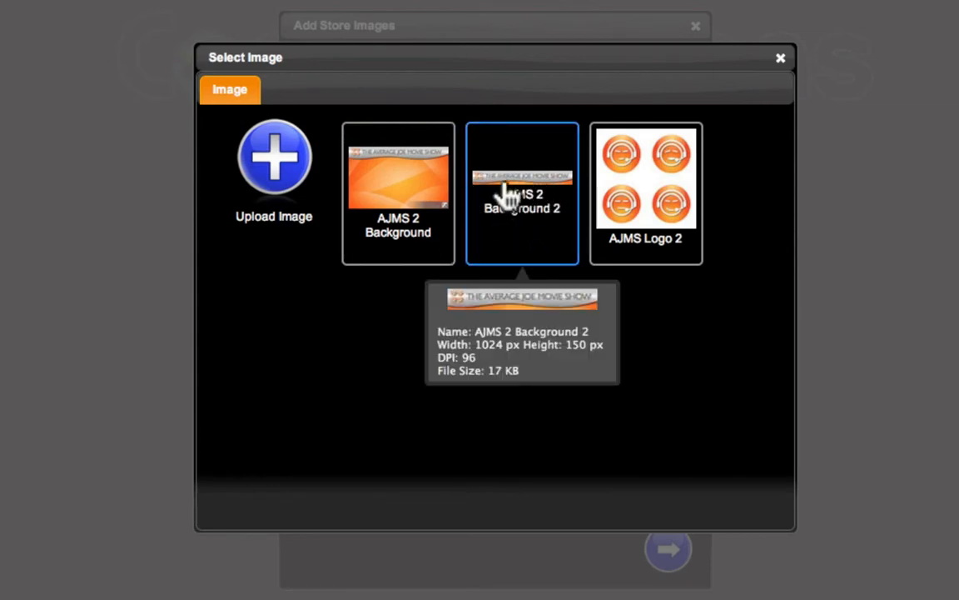
mouse_move(356, 165)
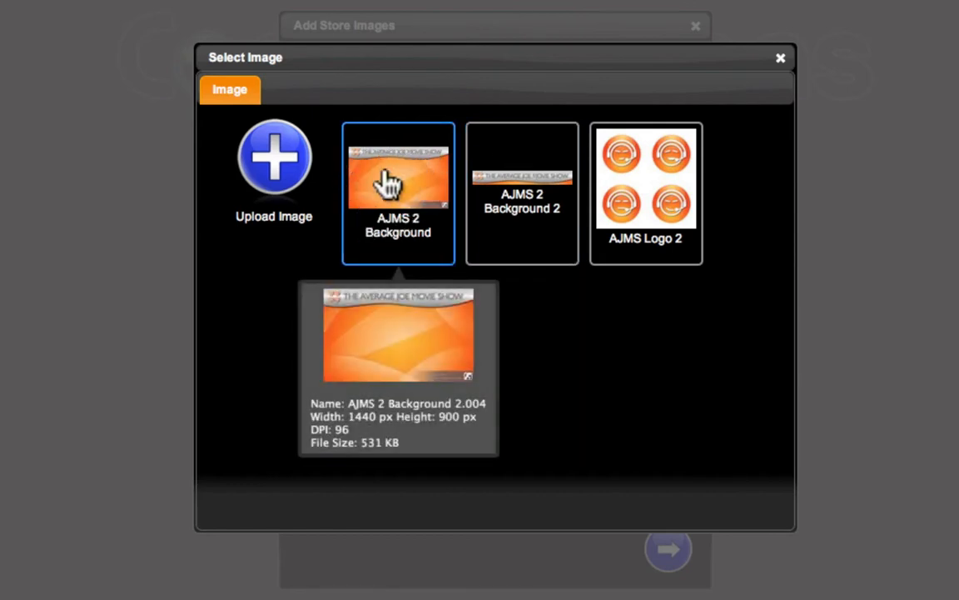
mouse_move(479, 179)
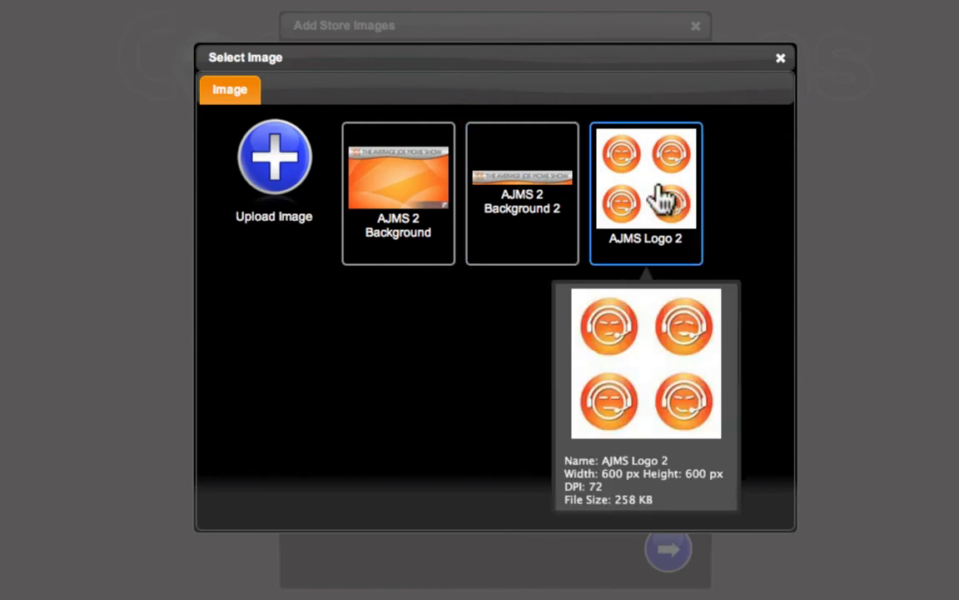
left_click(664, 198)
left_click(551, 364)
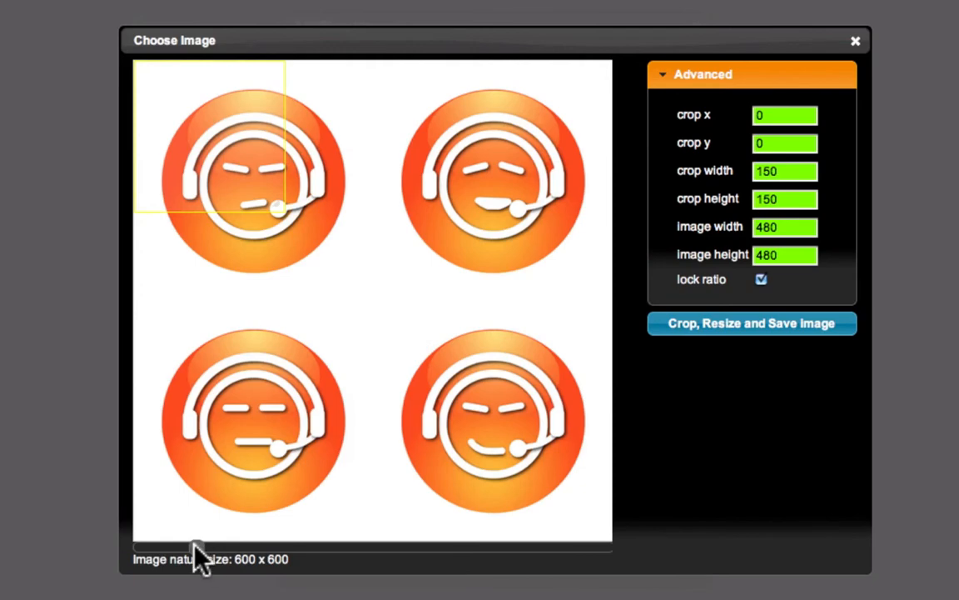
left_click(214, 549)
left_click_drag(186, 546, 143, 551)
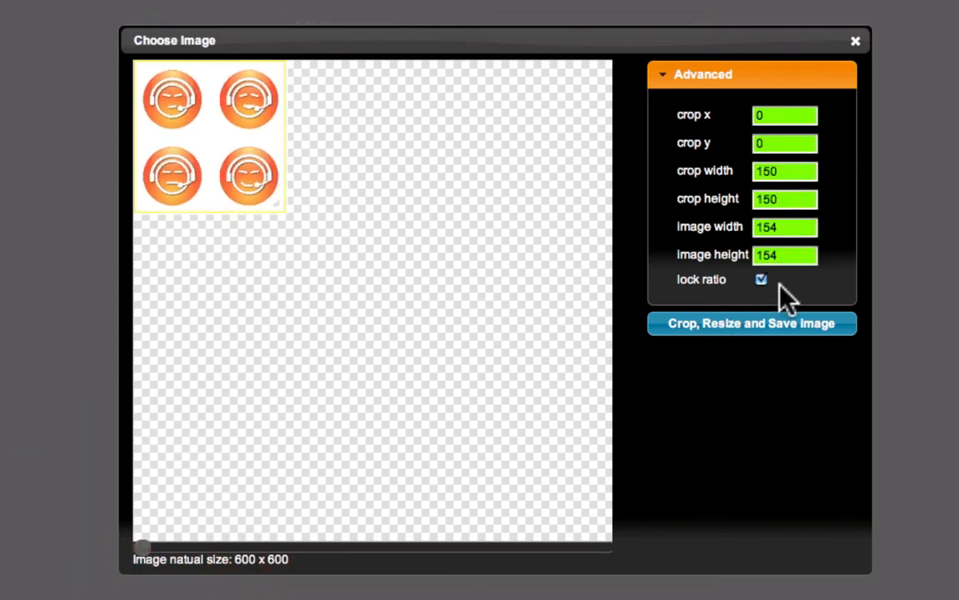
left_click(772, 328)
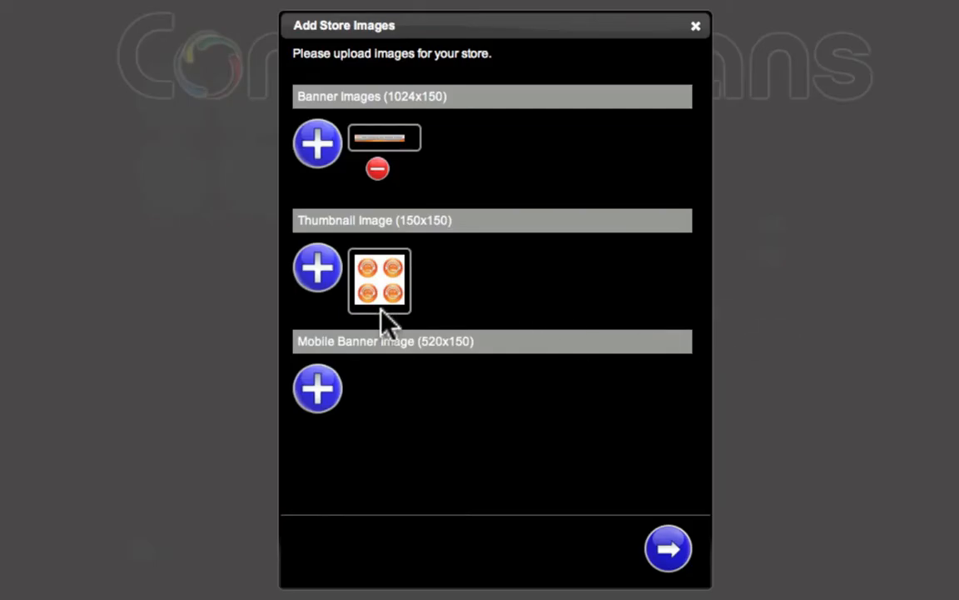
Set the AJMS 2 Background image as the mobile banner, move the crop box up, crop, resize, save and continue
left_click(321, 389)
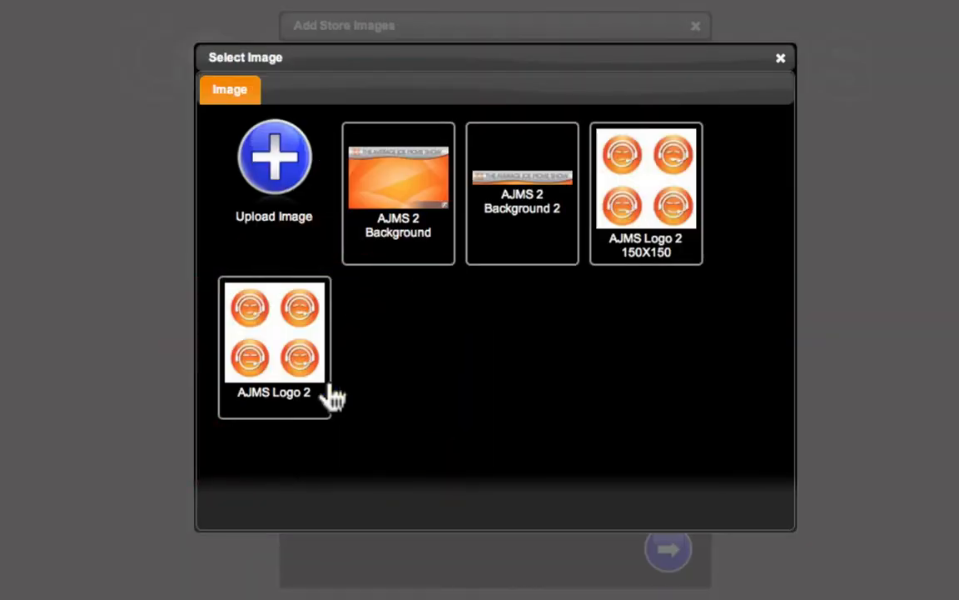
left_click(412, 204)
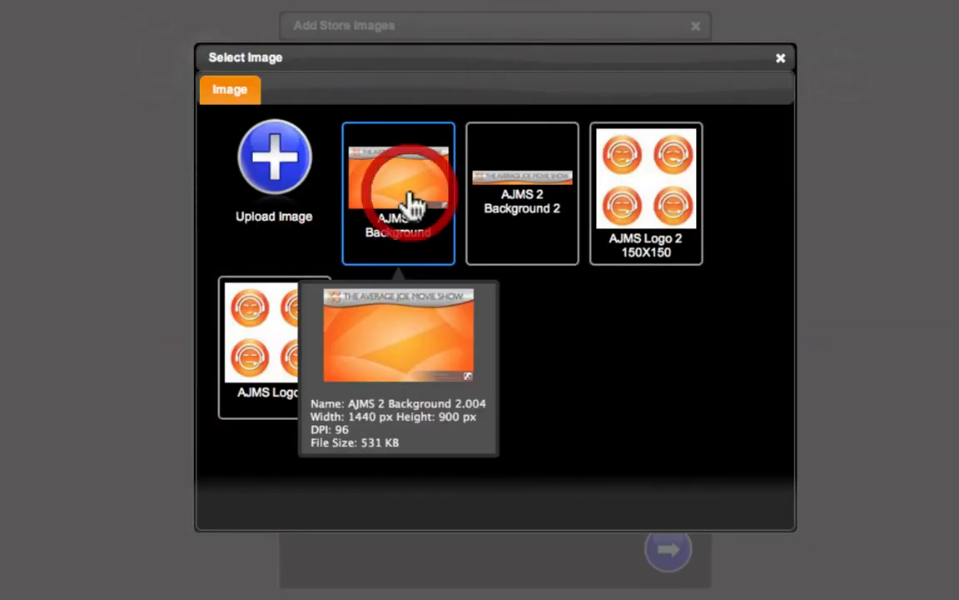
left_click(548, 364)
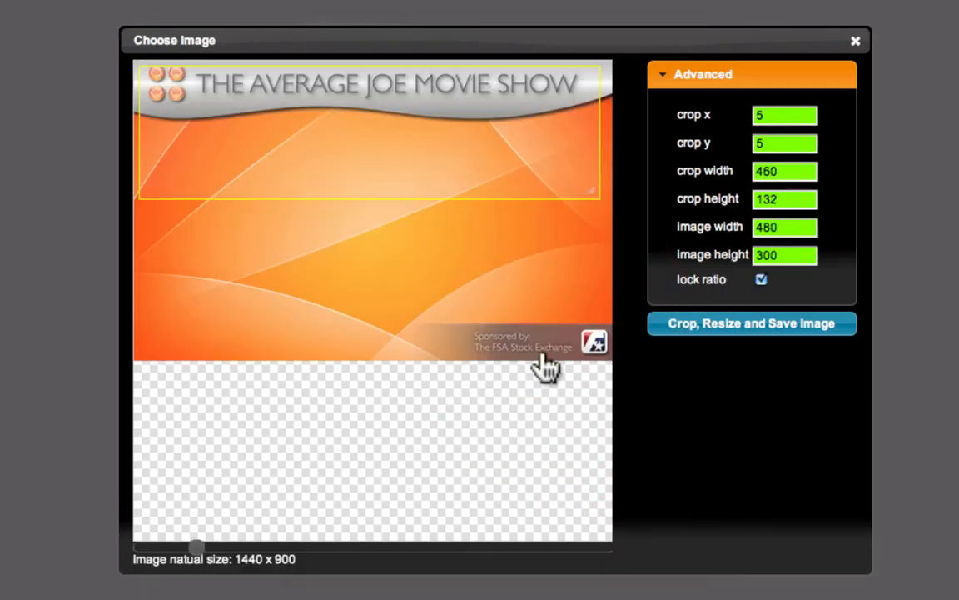
left_click_drag(416, 177, 416, 158)
left_click(748, 330)
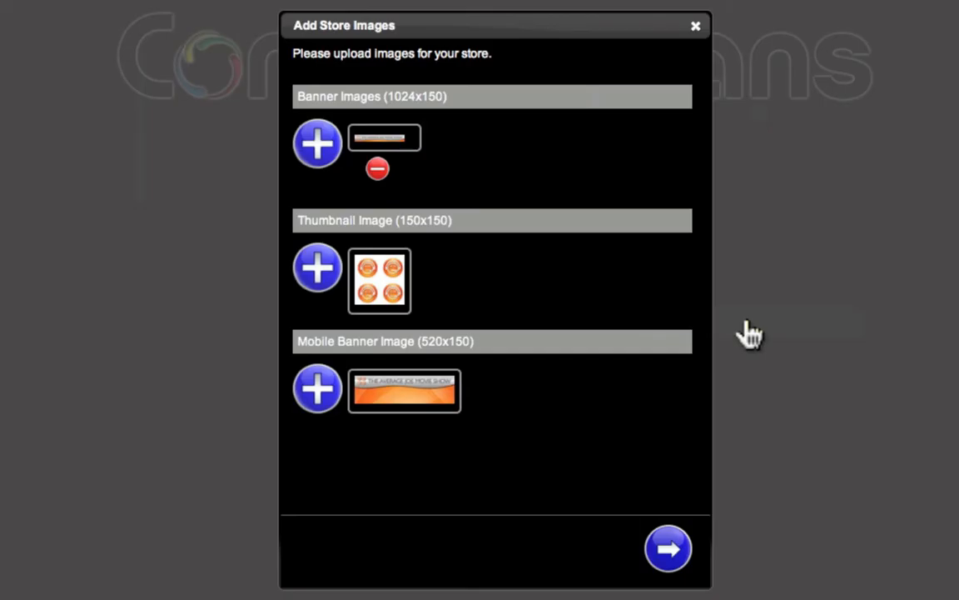
left_click(668, 556)
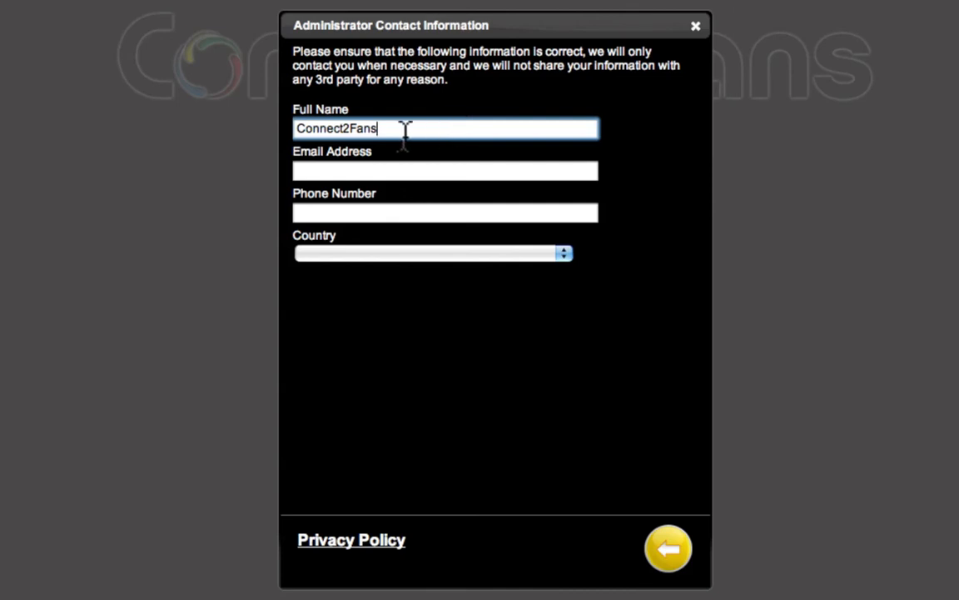
Replace the full name with the administrator's name and enter the administrator's e-mail address
left_click(266, 140)
left_click_drag(266, 140, 268, 129)
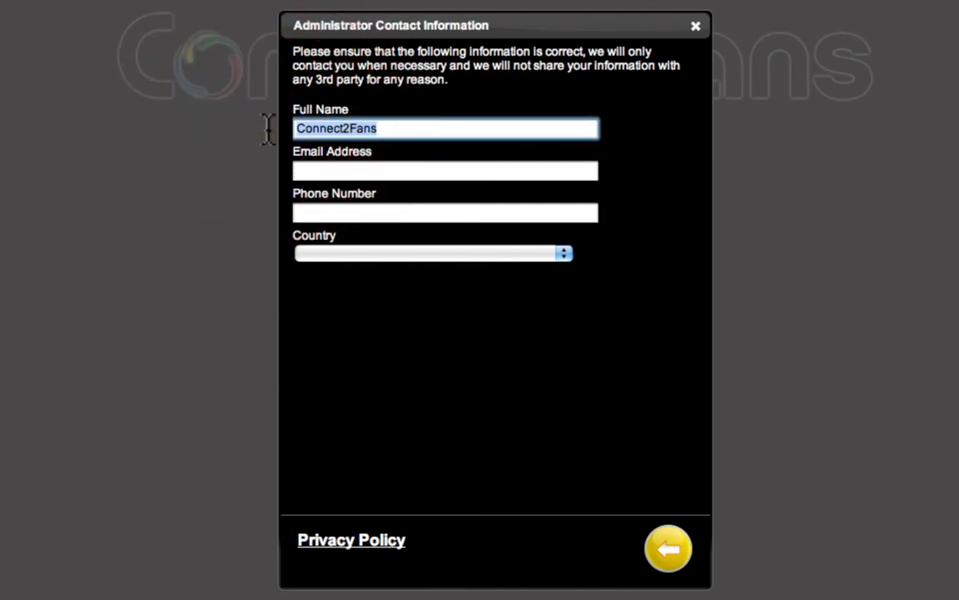
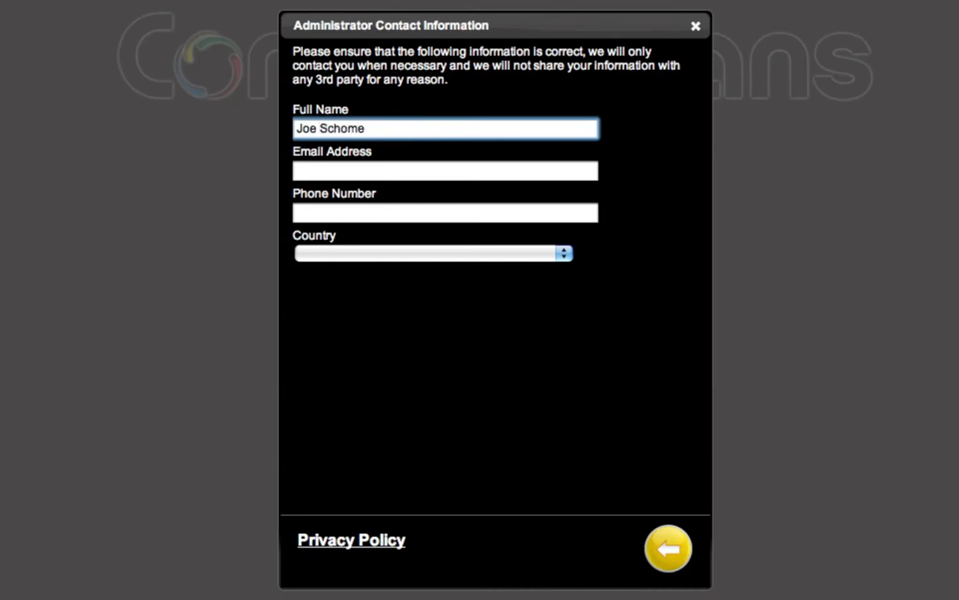
key("Tab")
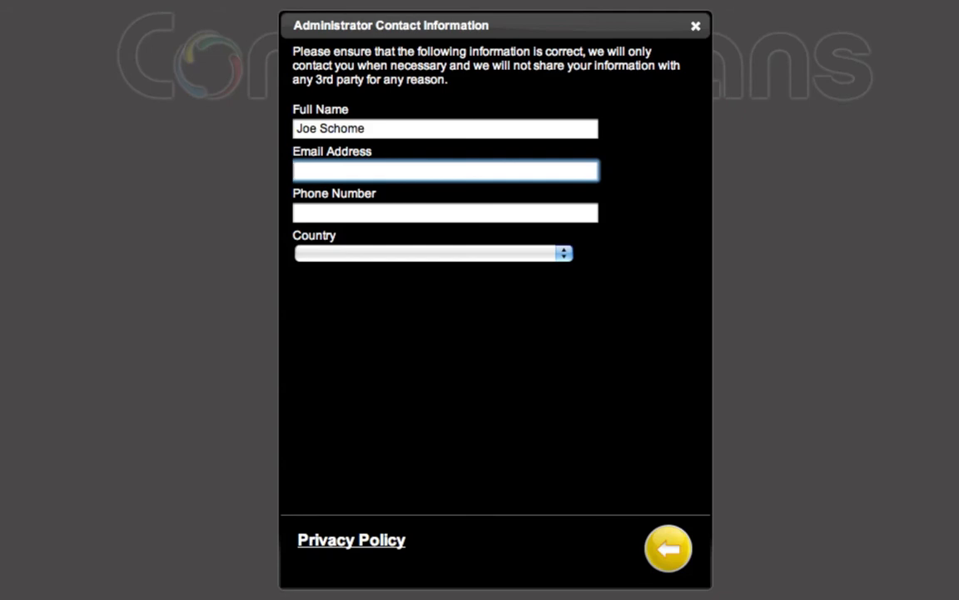
key("Tab")
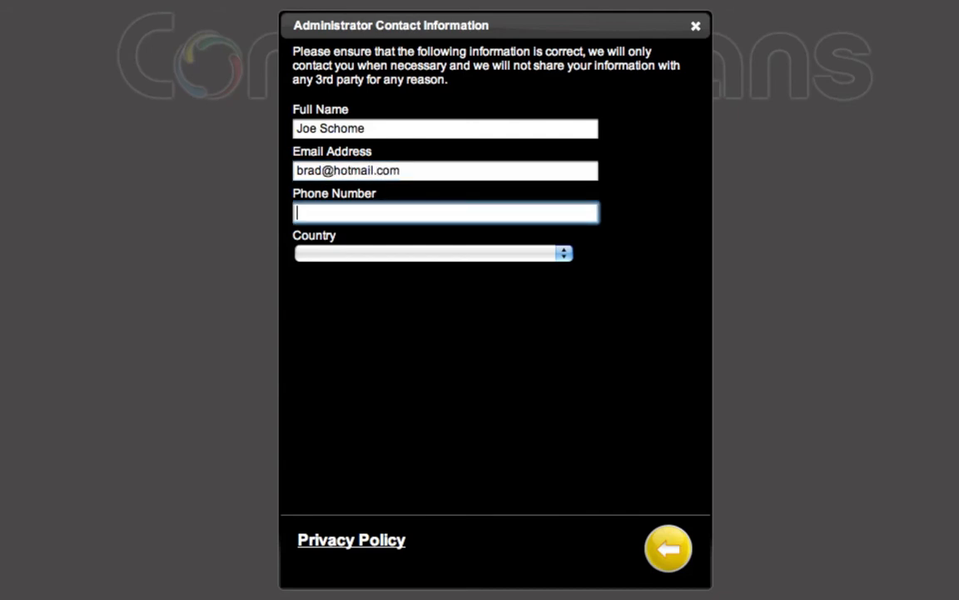
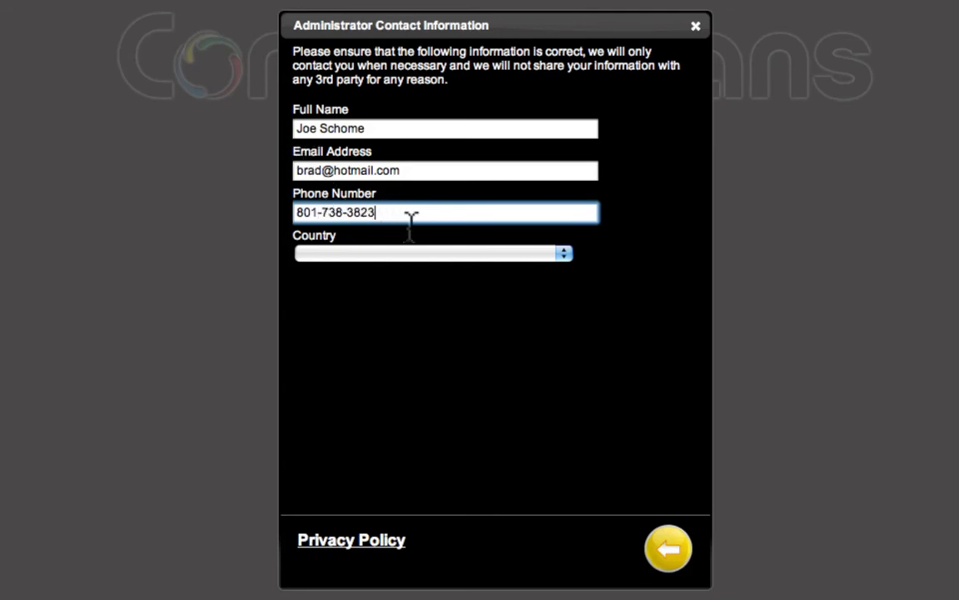
Enter the administrator's phone number and choose United States as the country
key("Tab")
left_click(435, 254)
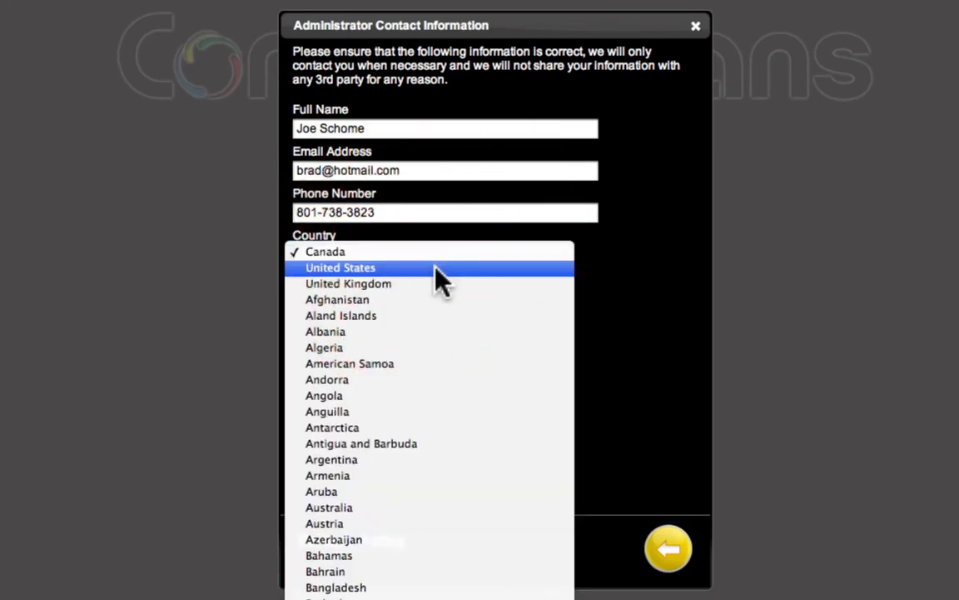
left_click(435, 267)
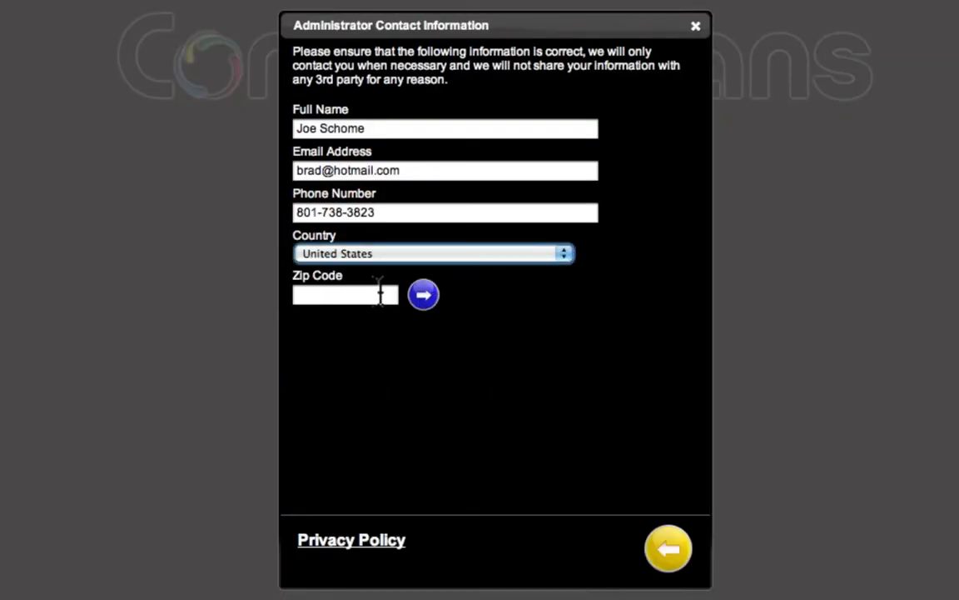
Enter the administrator's zip code and look it up to fill in state and city
left_click(368, 298)
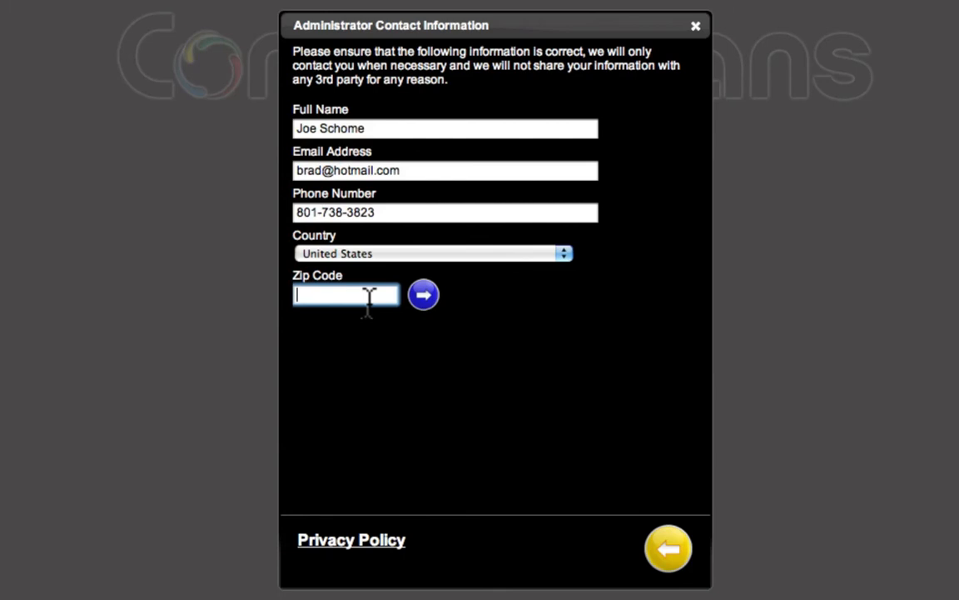
type("84123")
left_click(424, 296)
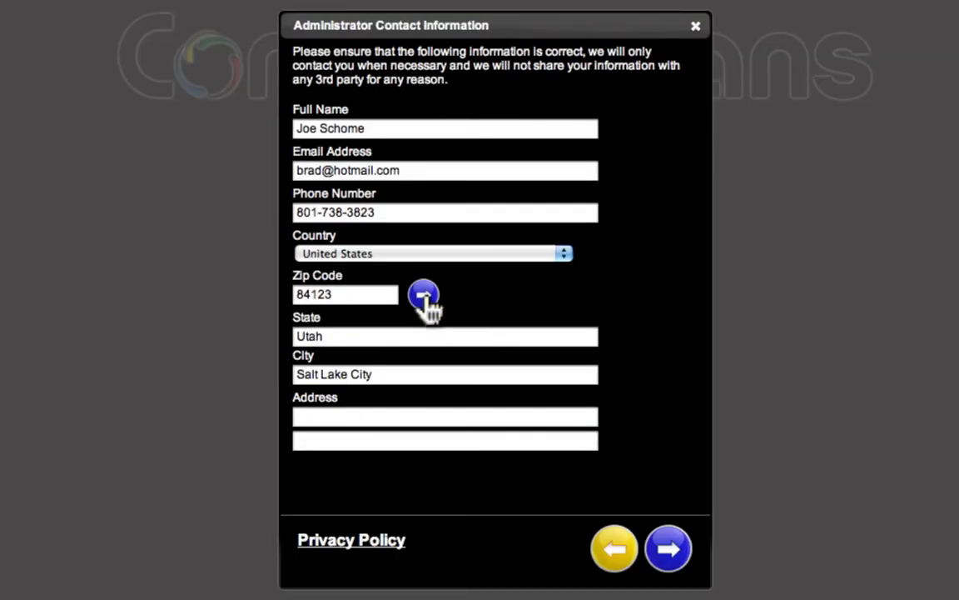
Fill in the administrator's street address and continue to the next page
left_click(307, 423)
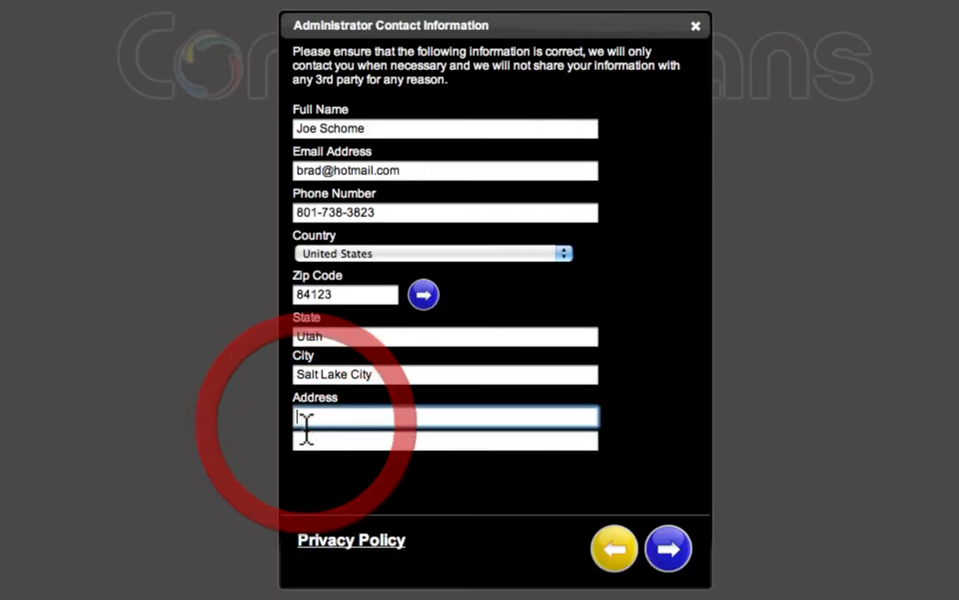
type("123 ")
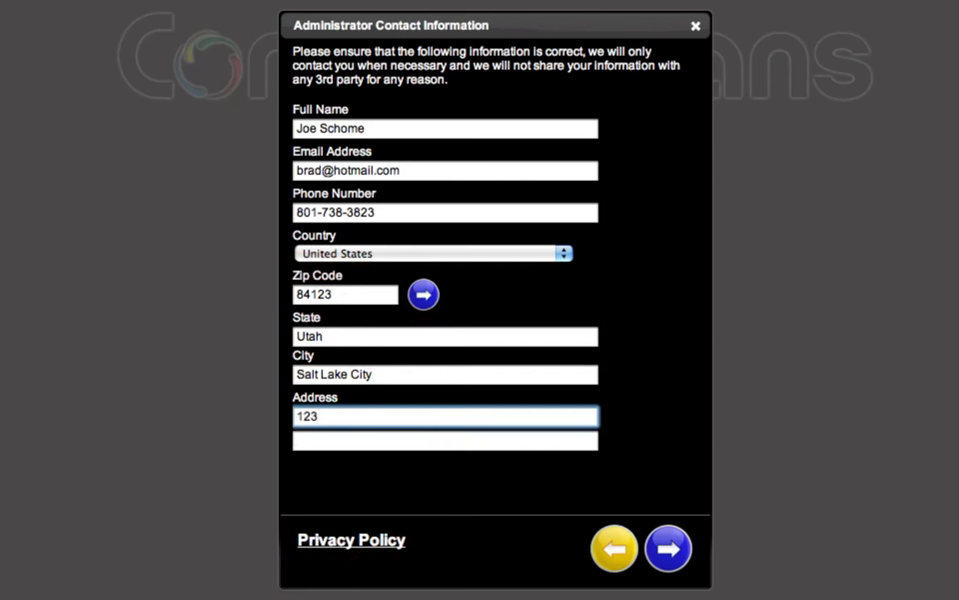
type("Sad P")
key("BackSpace")
type("Lane")
left_click(677, 560)
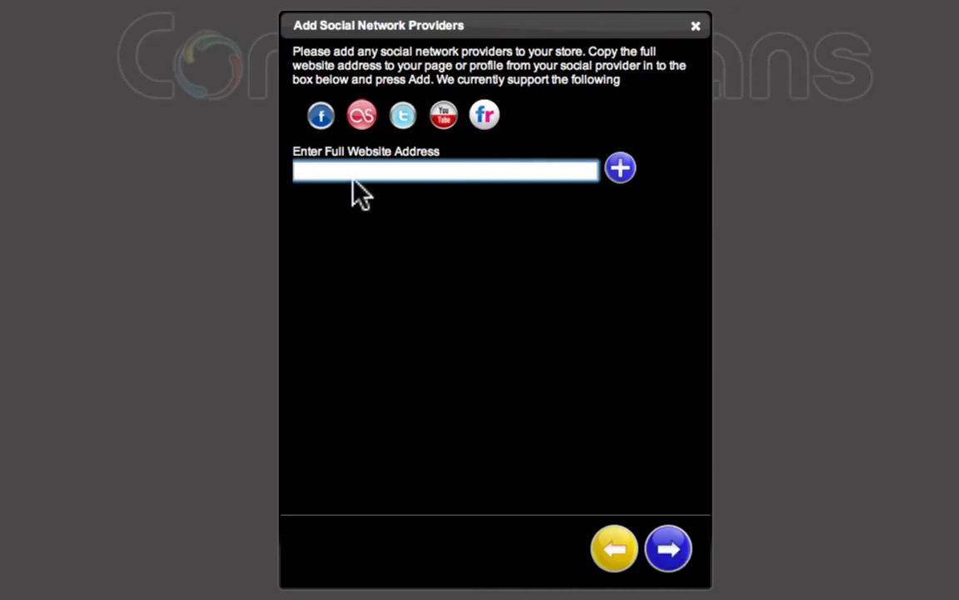
left_click(329, 125)
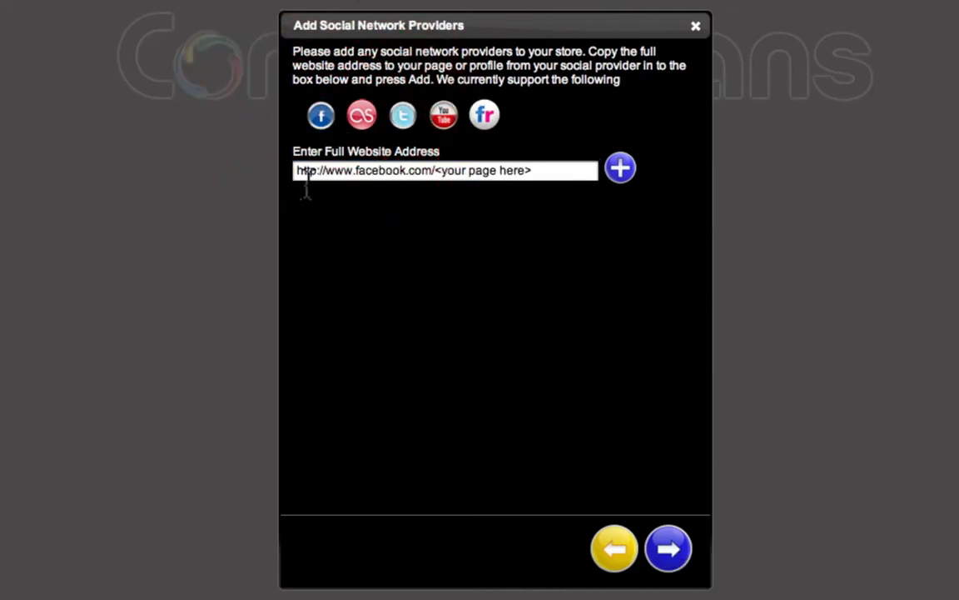
left_click(441, 173)
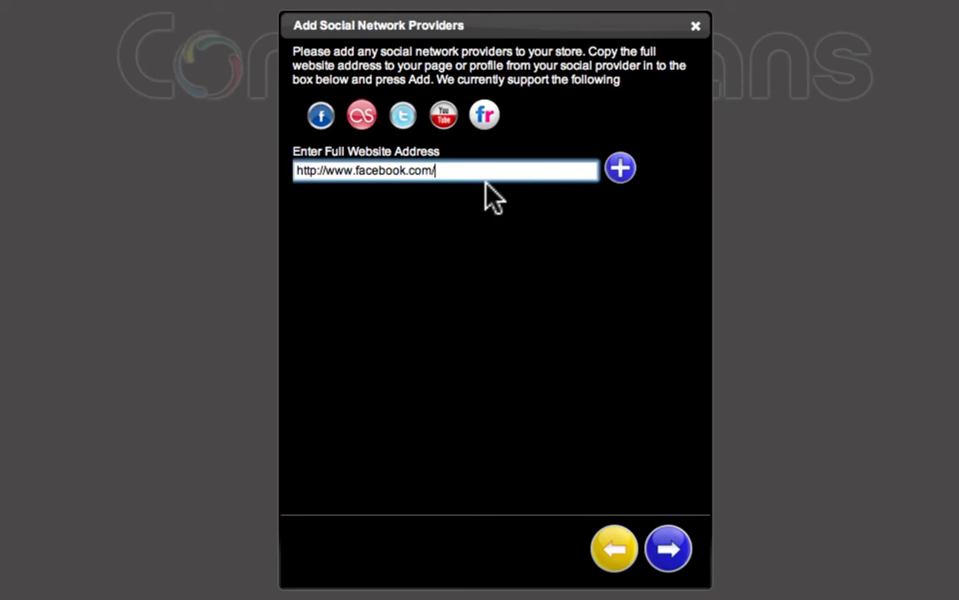
type("averagejoemovieshow")
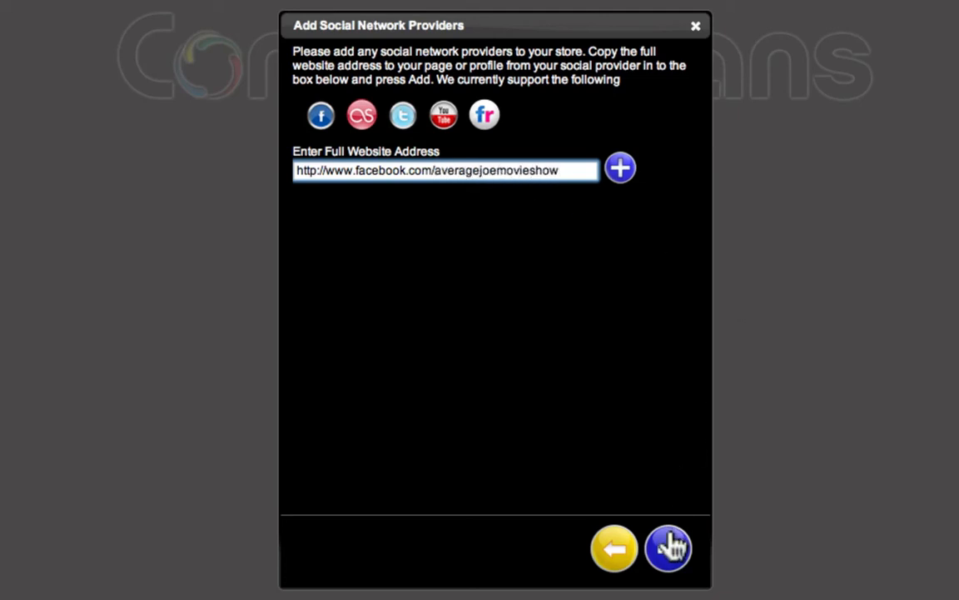
left_click(624, 176)
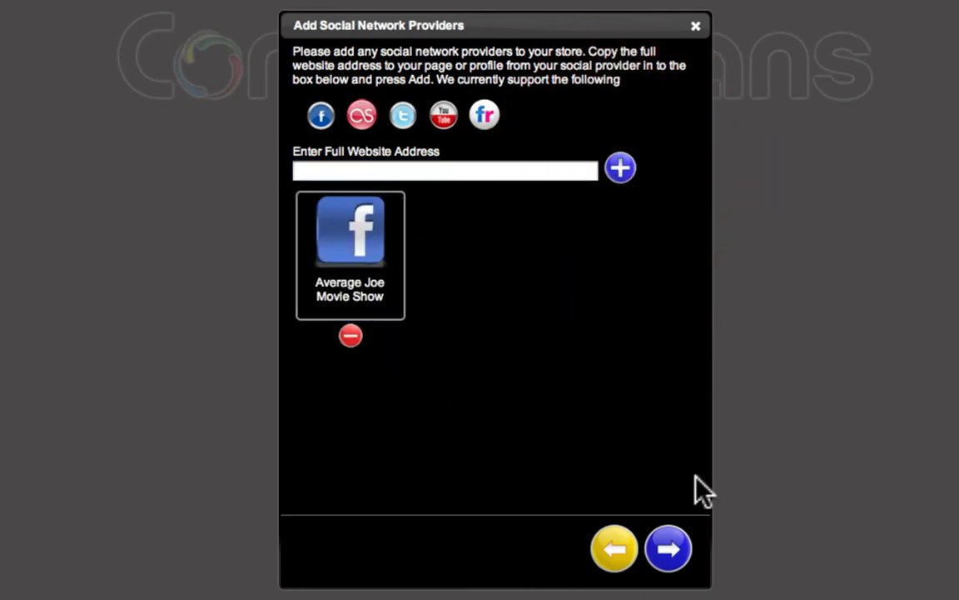
left_click(669, 550)
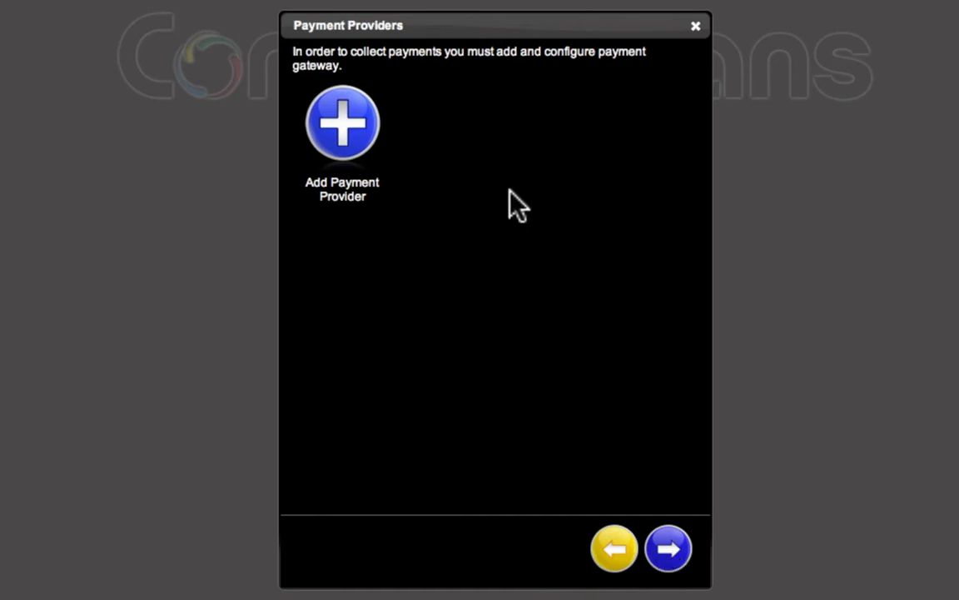
Add PayPal as a payment provider with the merchant e-mail address, save it and dismiss the message
left_click(343, 125)
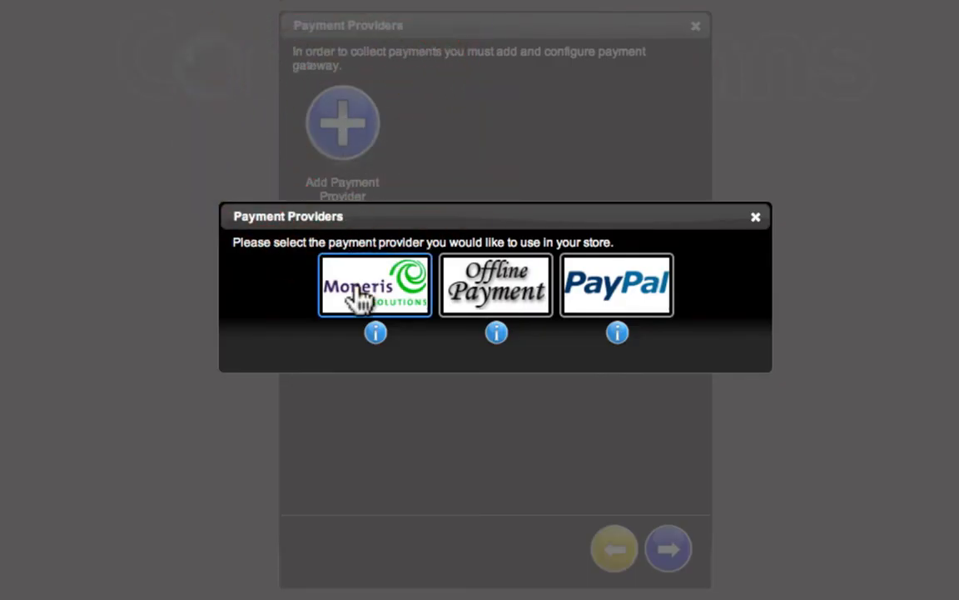
left_click(623, 301)
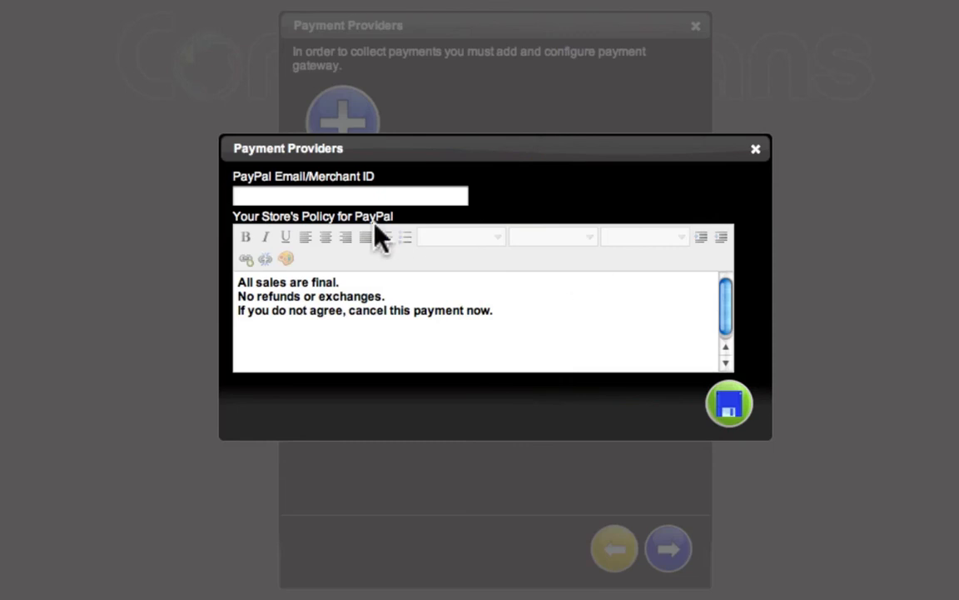
left_click(369, 195)
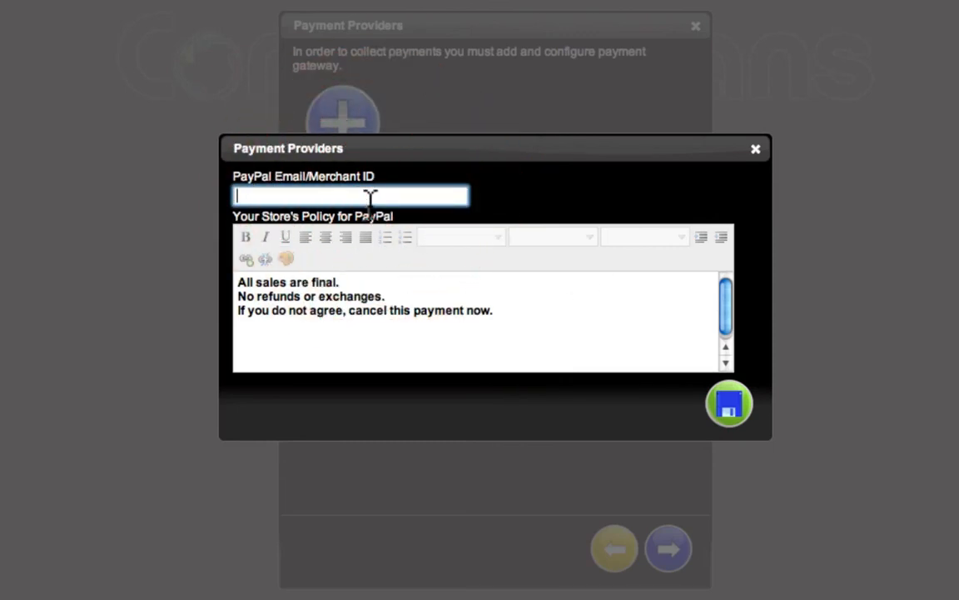
key("Tab")
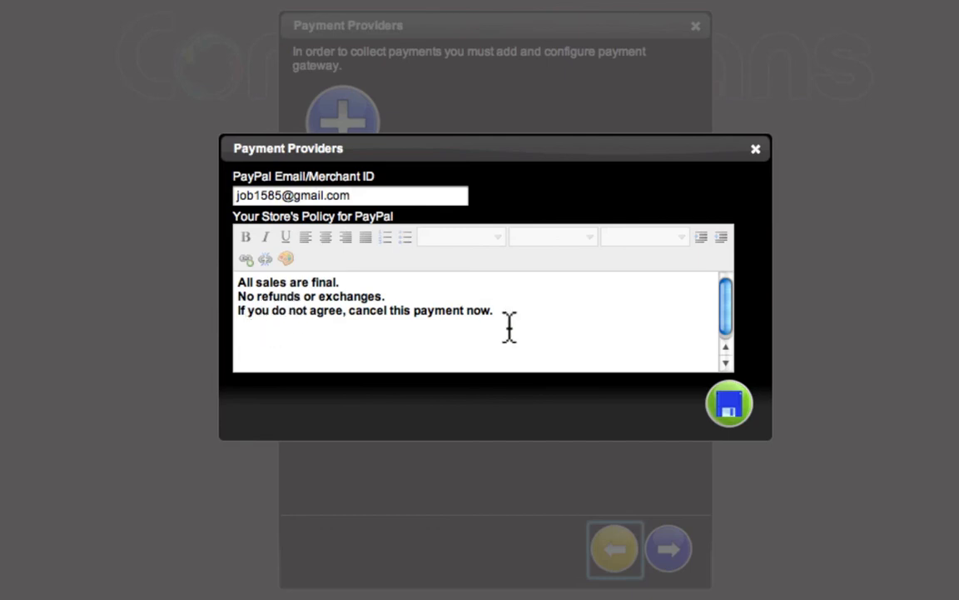
left_click(733, 416)
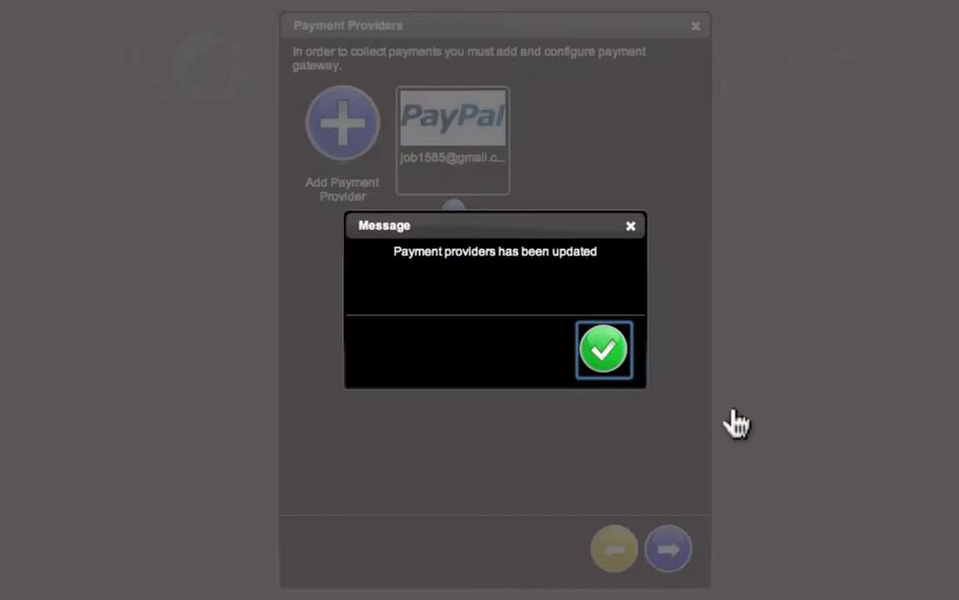
left_click(603, 351)
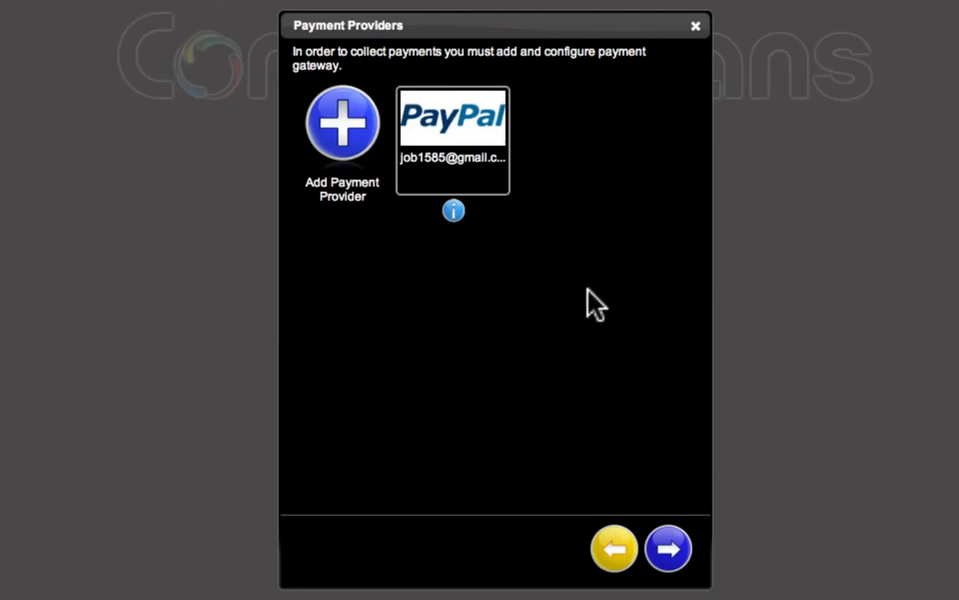
Continue and save to complete the store creation, then switch to Pages
left_click(673, 550)
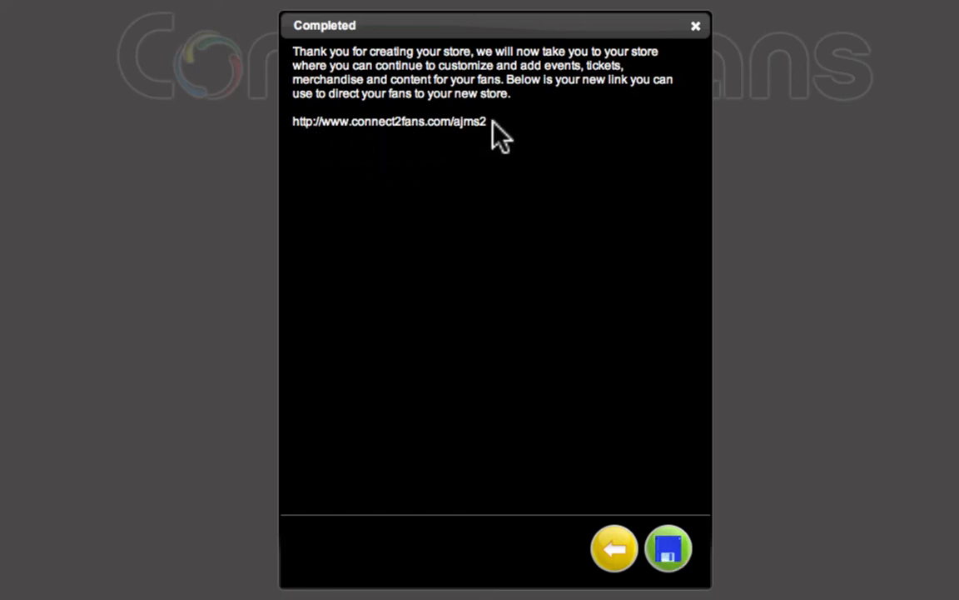
left_click(670, 552)
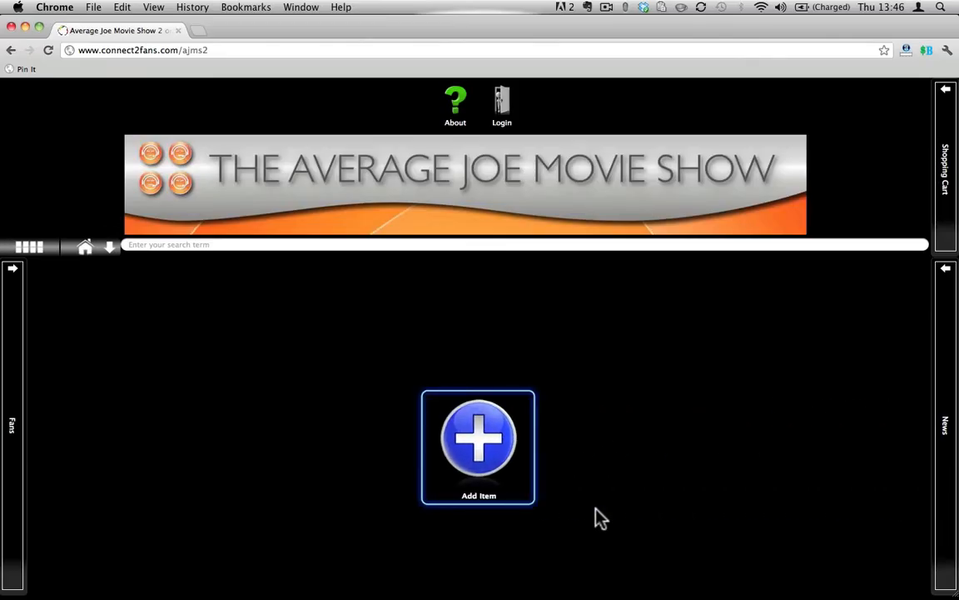
key("super+Tab")
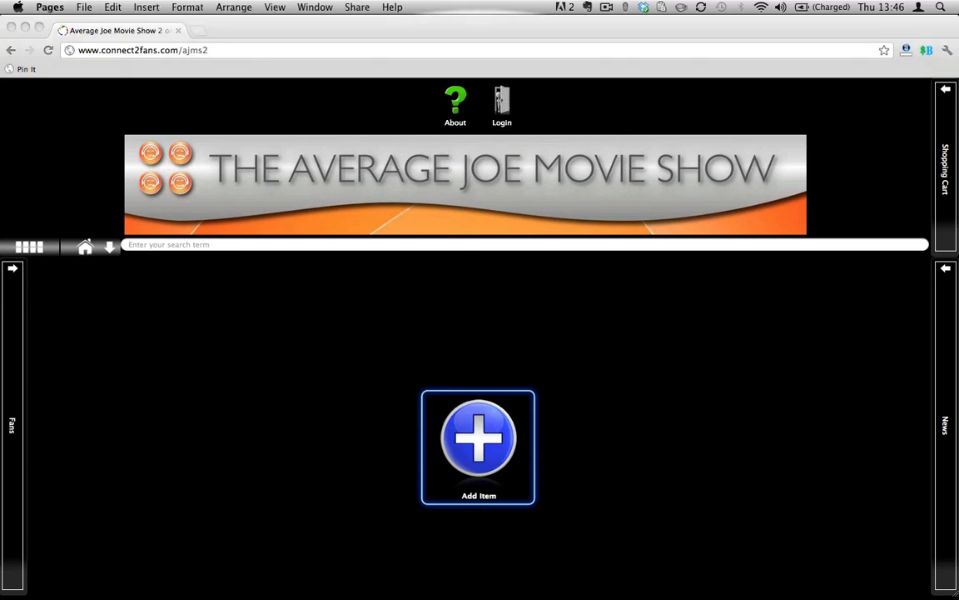